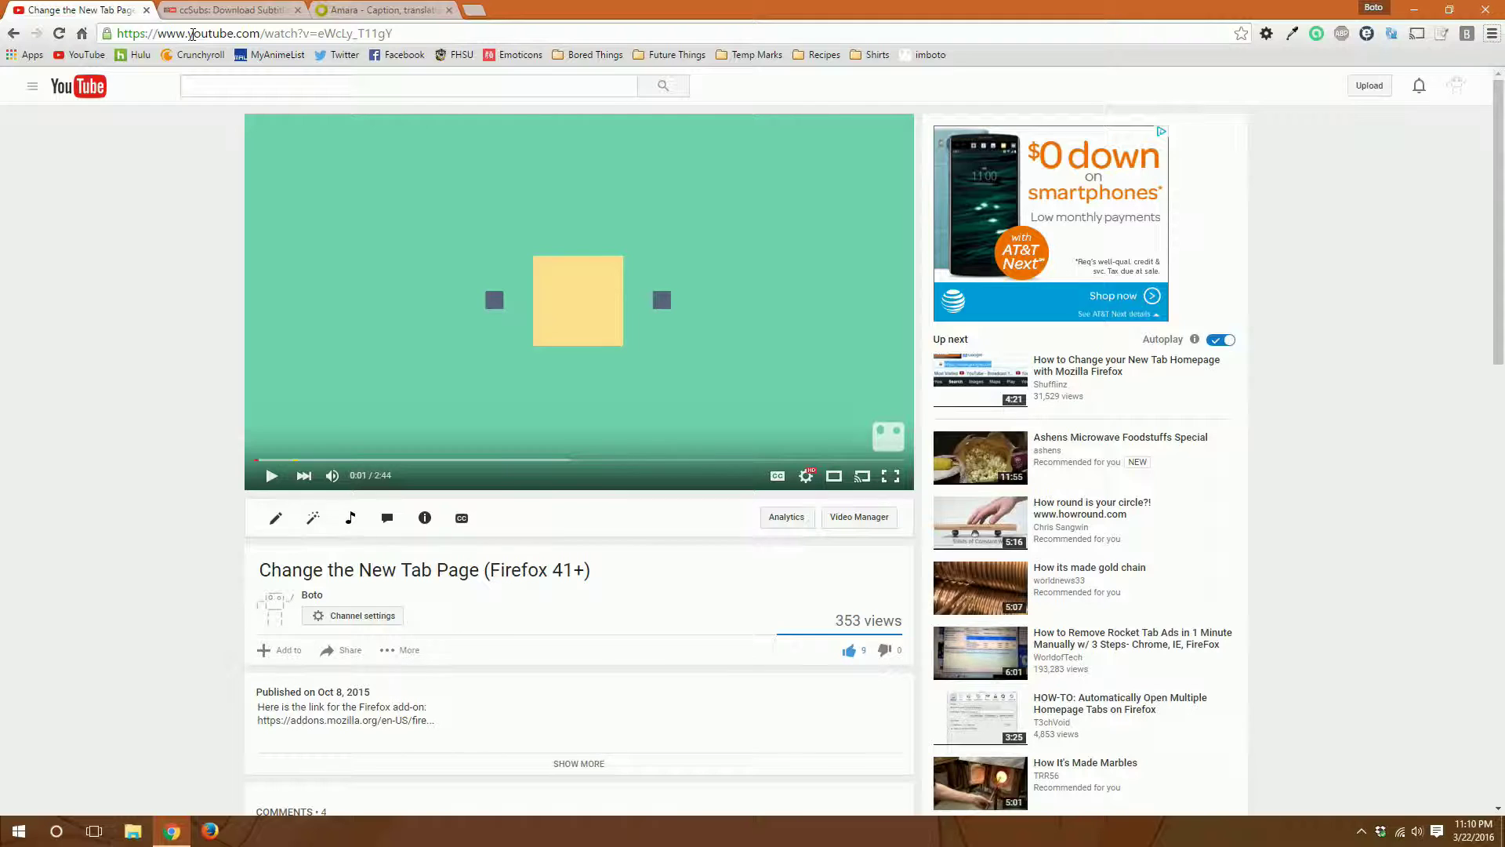
- Copy the full web address of the YouTube video 'Change the New Tab Page (Firefox 41+)'
click(206, 8)
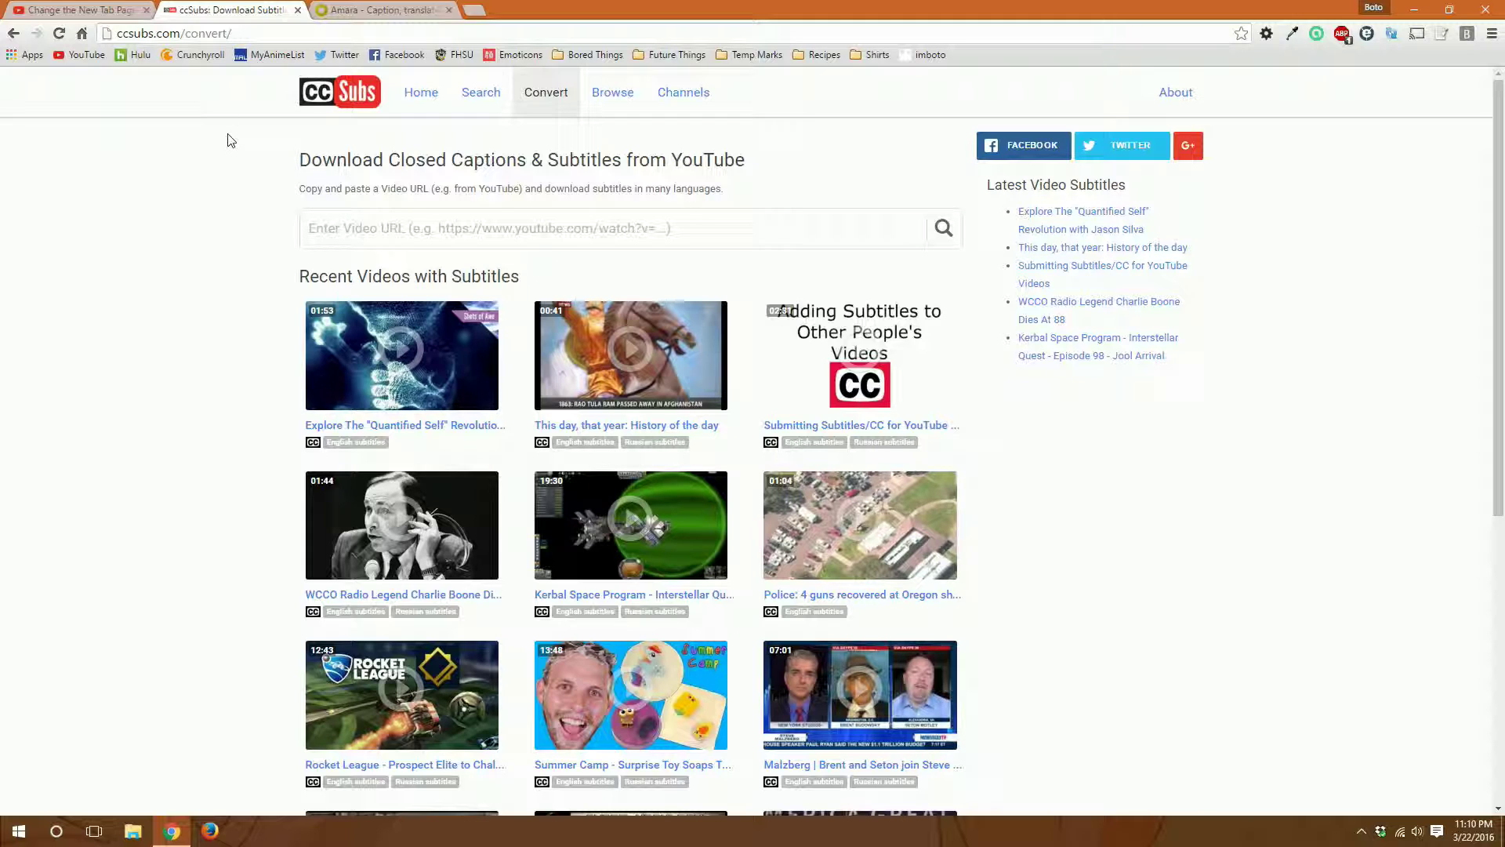
click(376, 10)
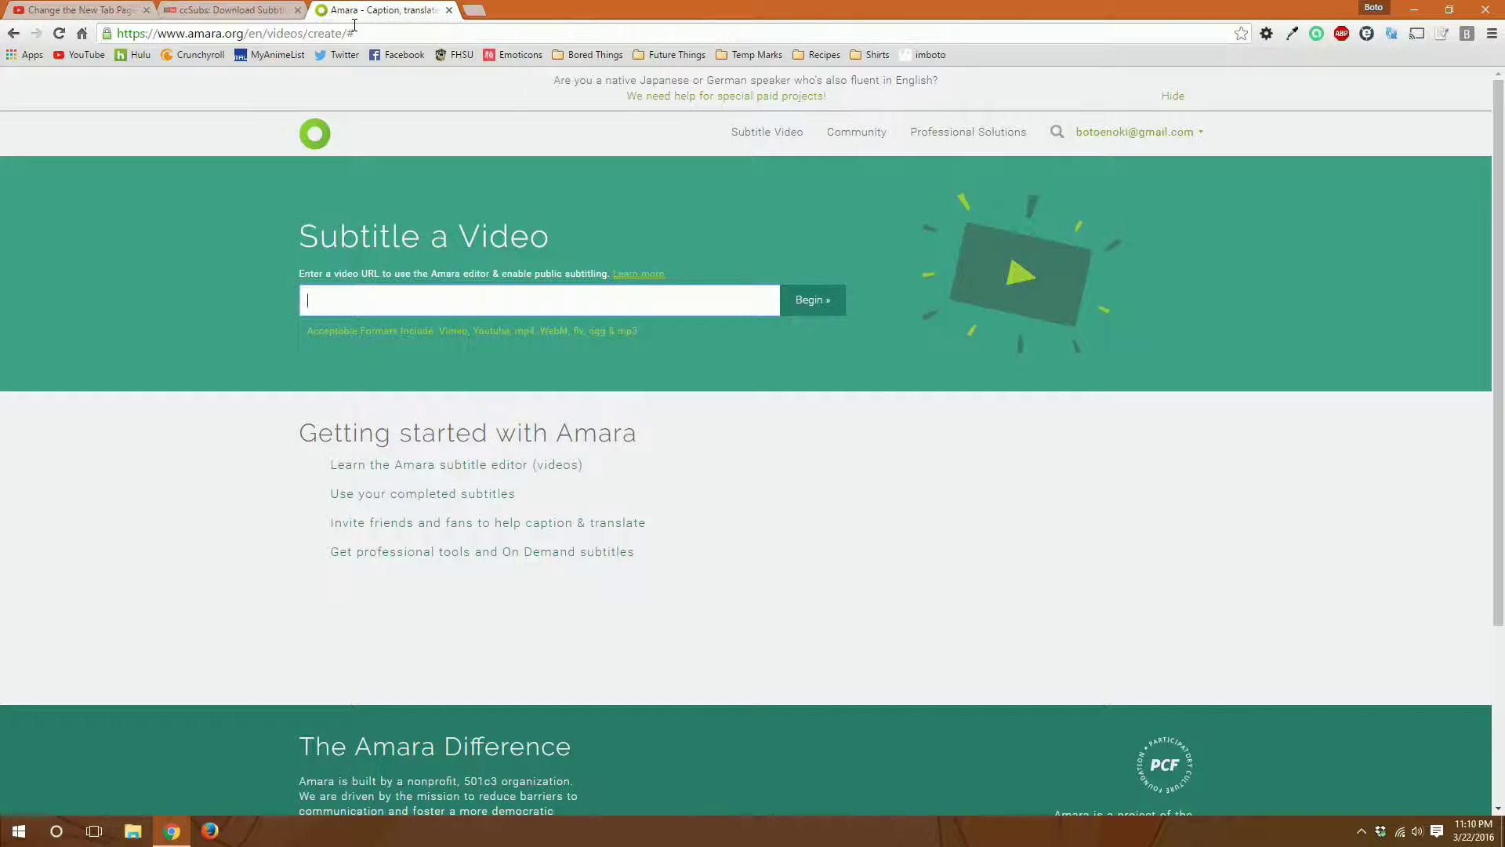
click(118, 9)
click(227, 36)
key(ctrl+c)
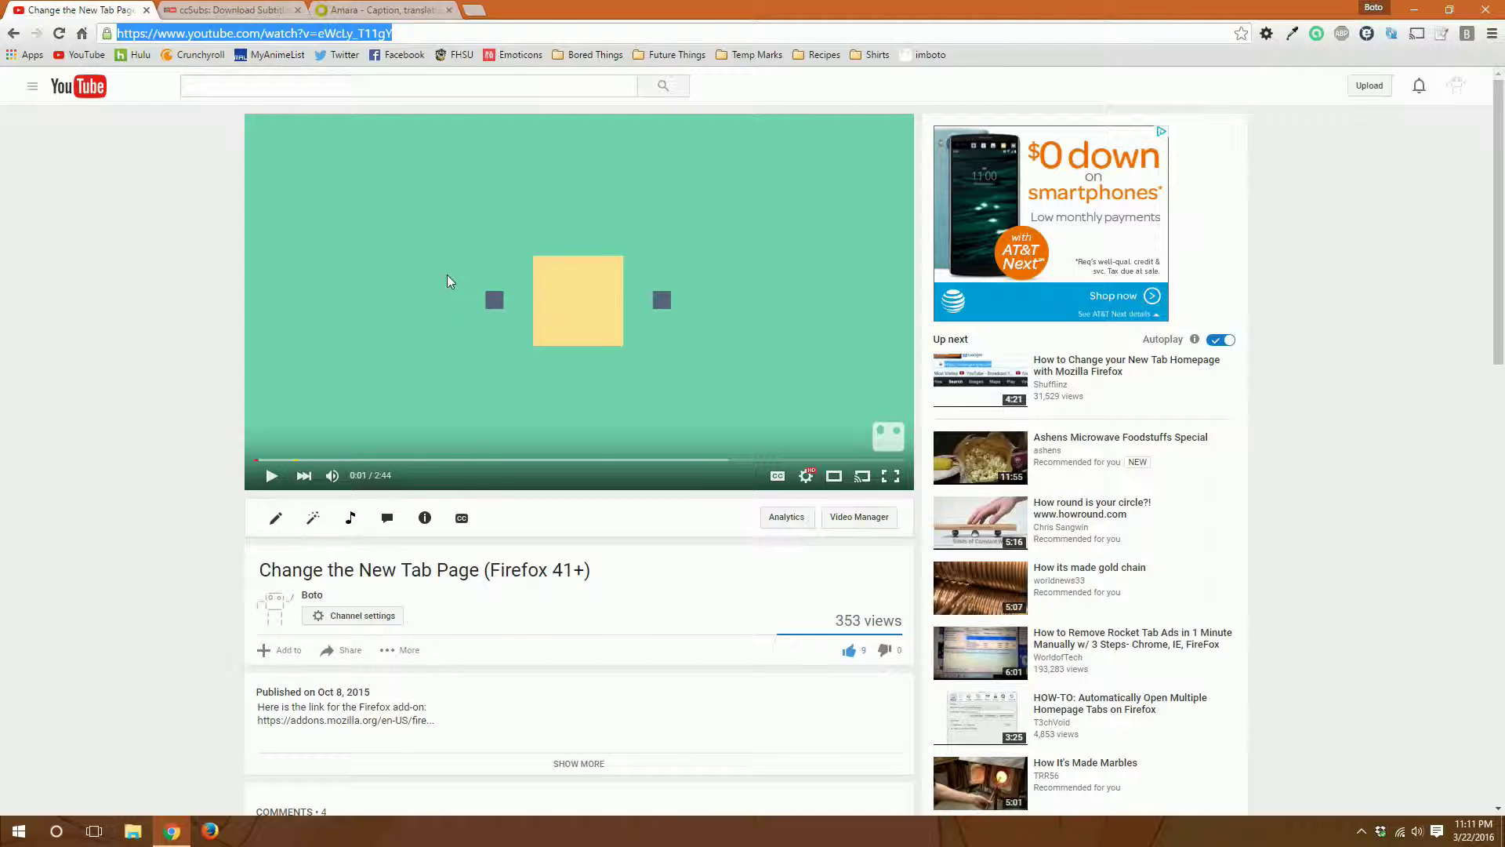
click(235, 9)
- Reload the ccSubs convert page
scroll(449, 218, down, 1)
scroll(447, 235, up, 1)
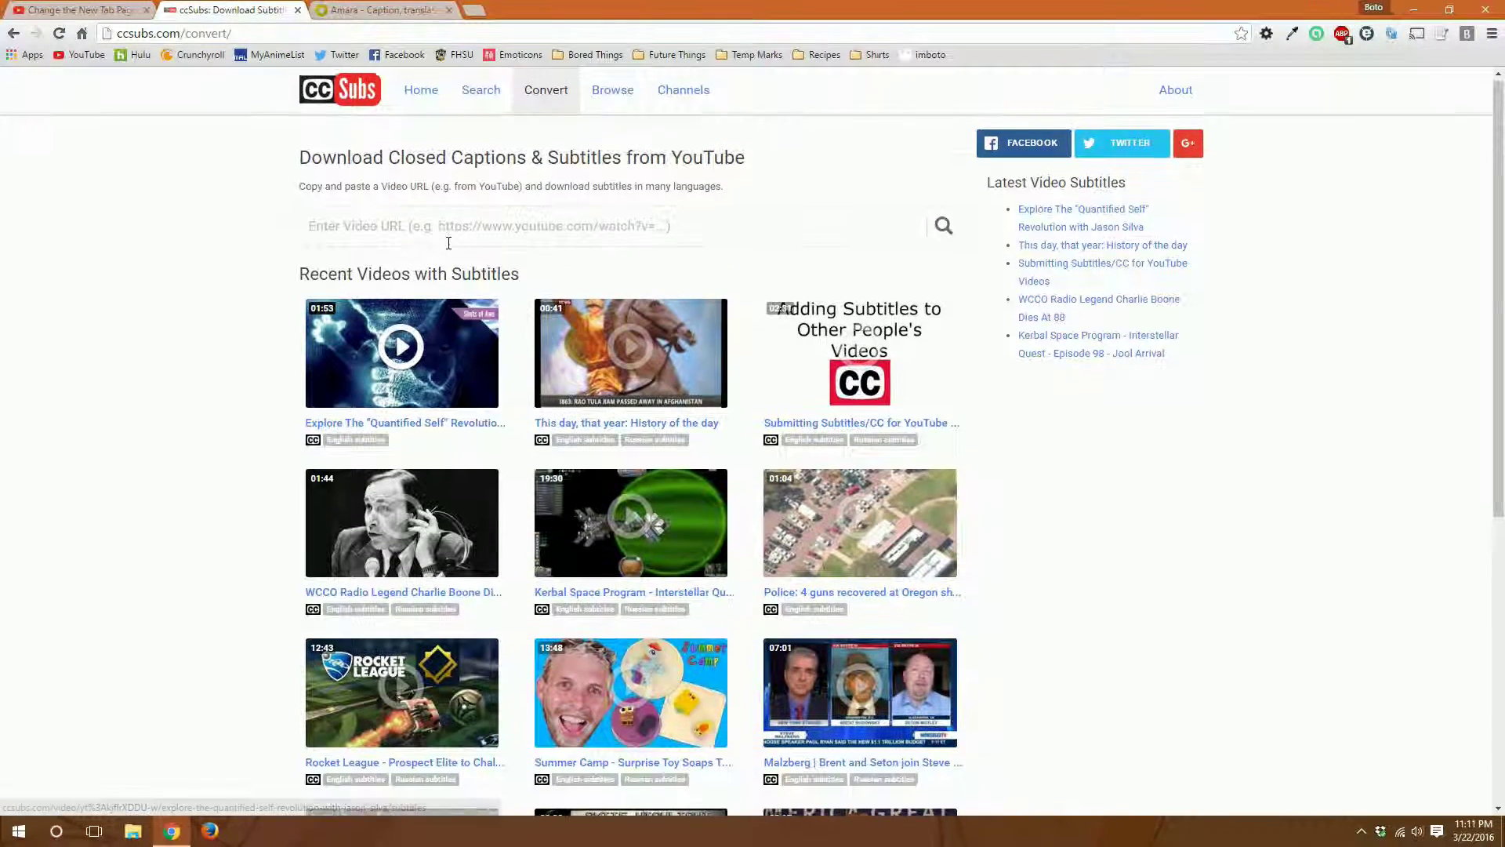
click(540, 93)
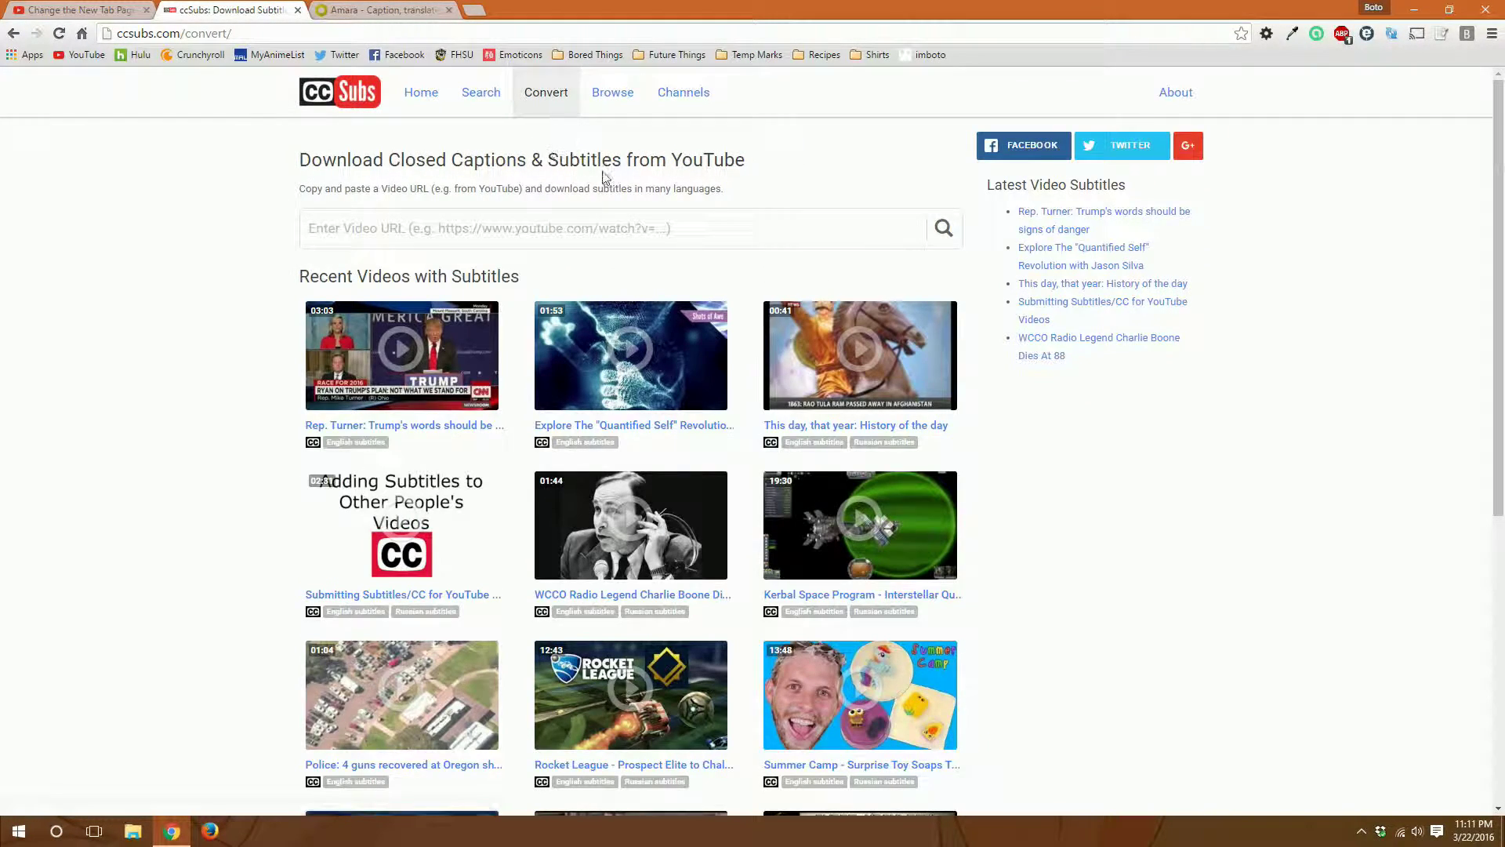
scroll(548, 176, down, 1)
- Paste the video address into ccSubs, fetch its subtitles, and open the completed result
click(484, 165)
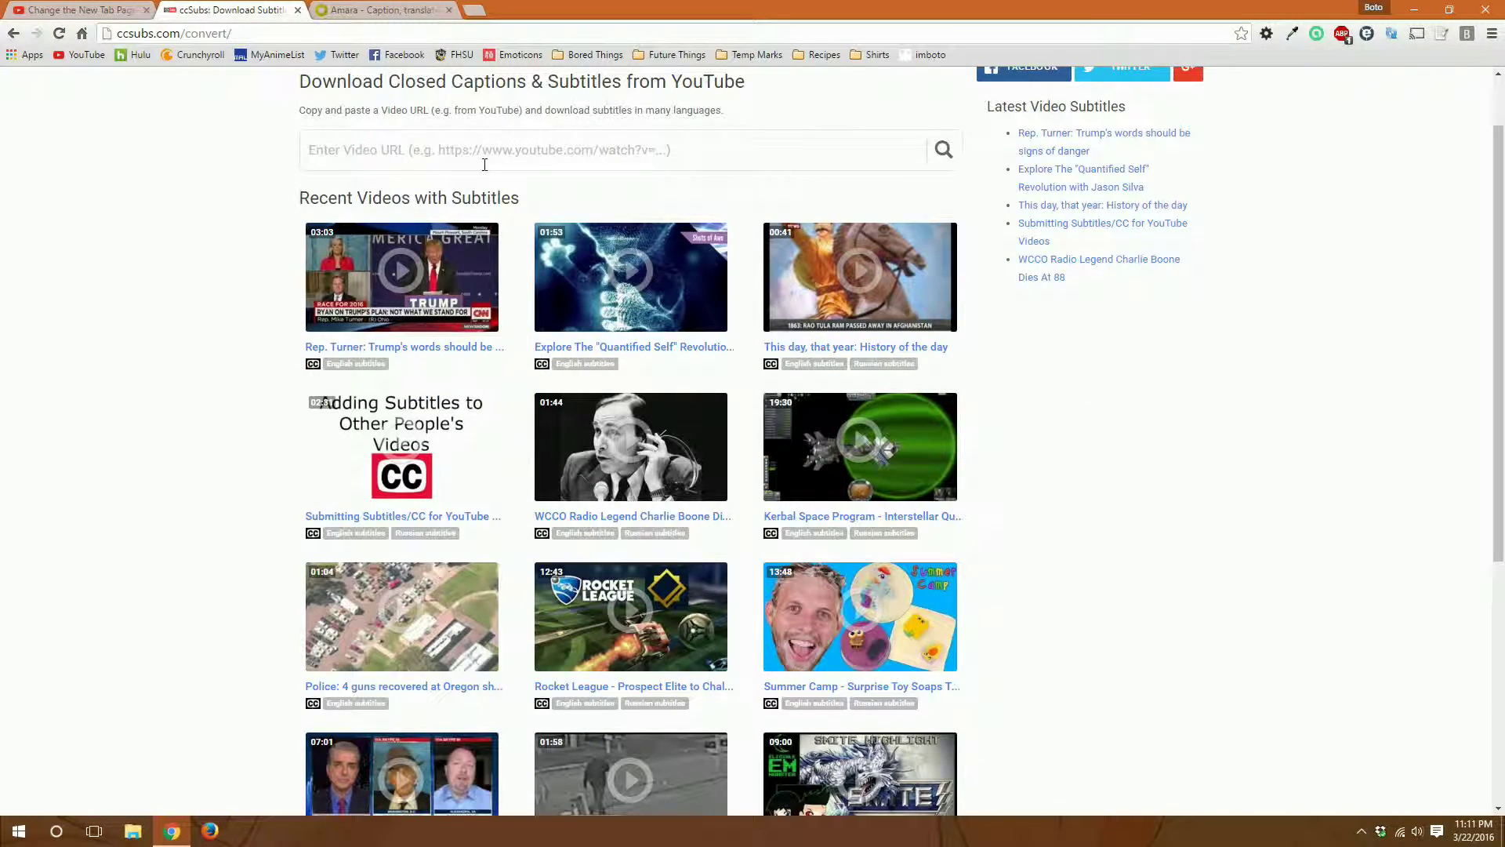
key(ctrl+v)
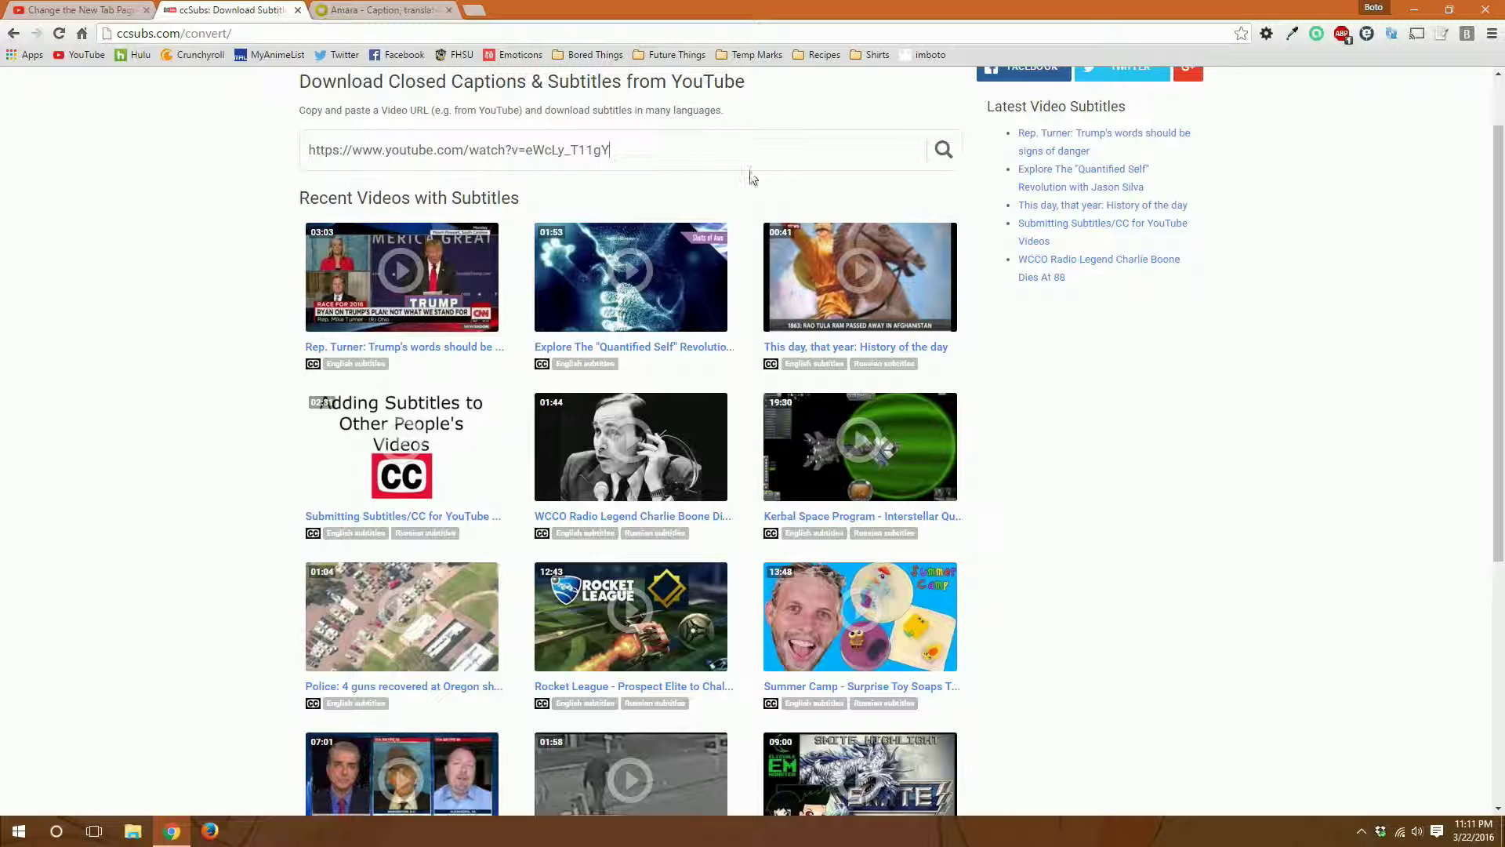
click(943, 153)
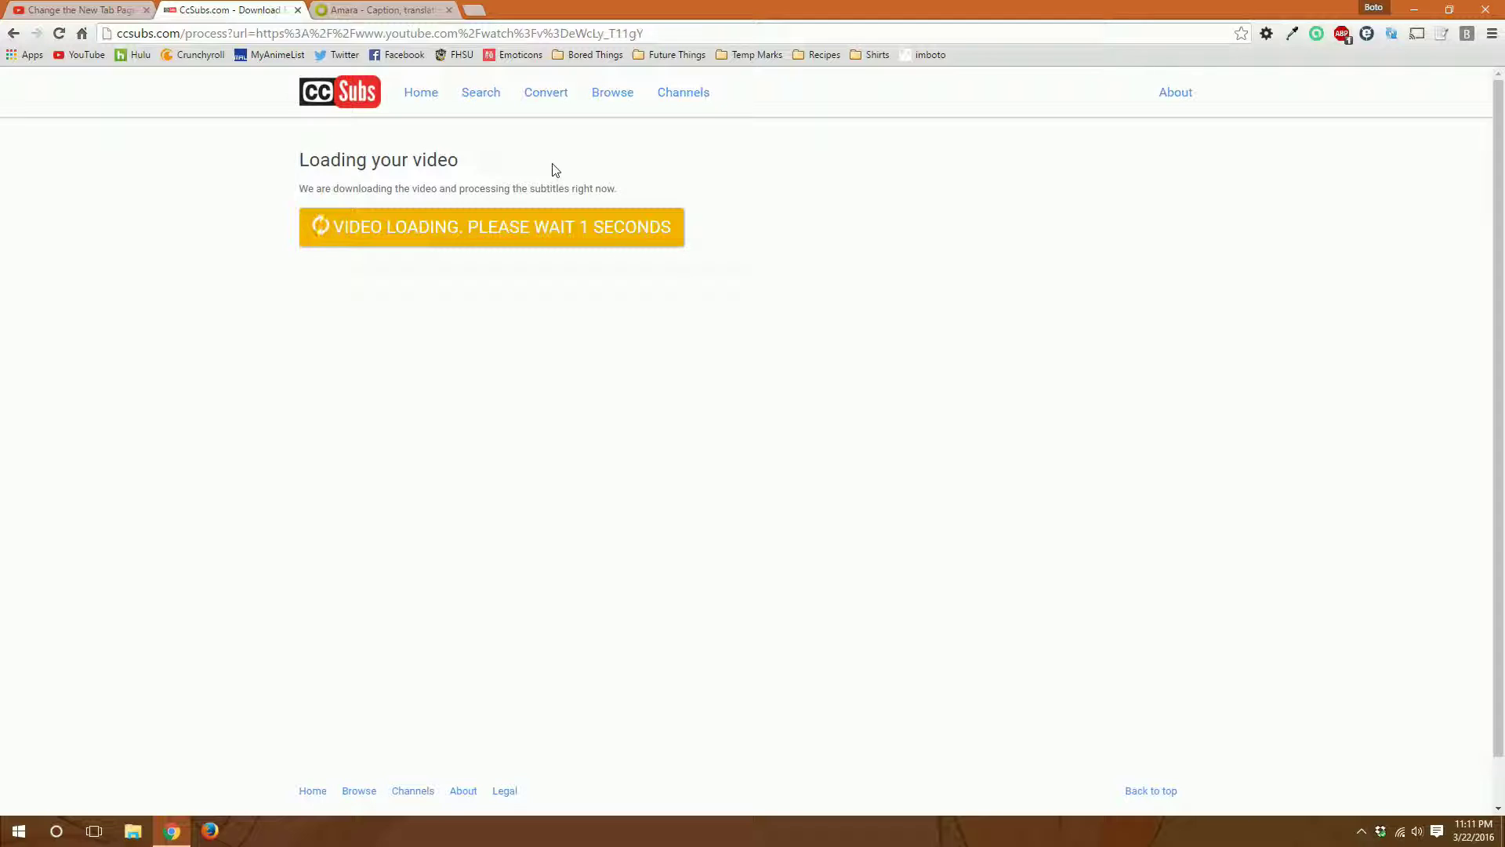
scroll(434, 220, down, 1)
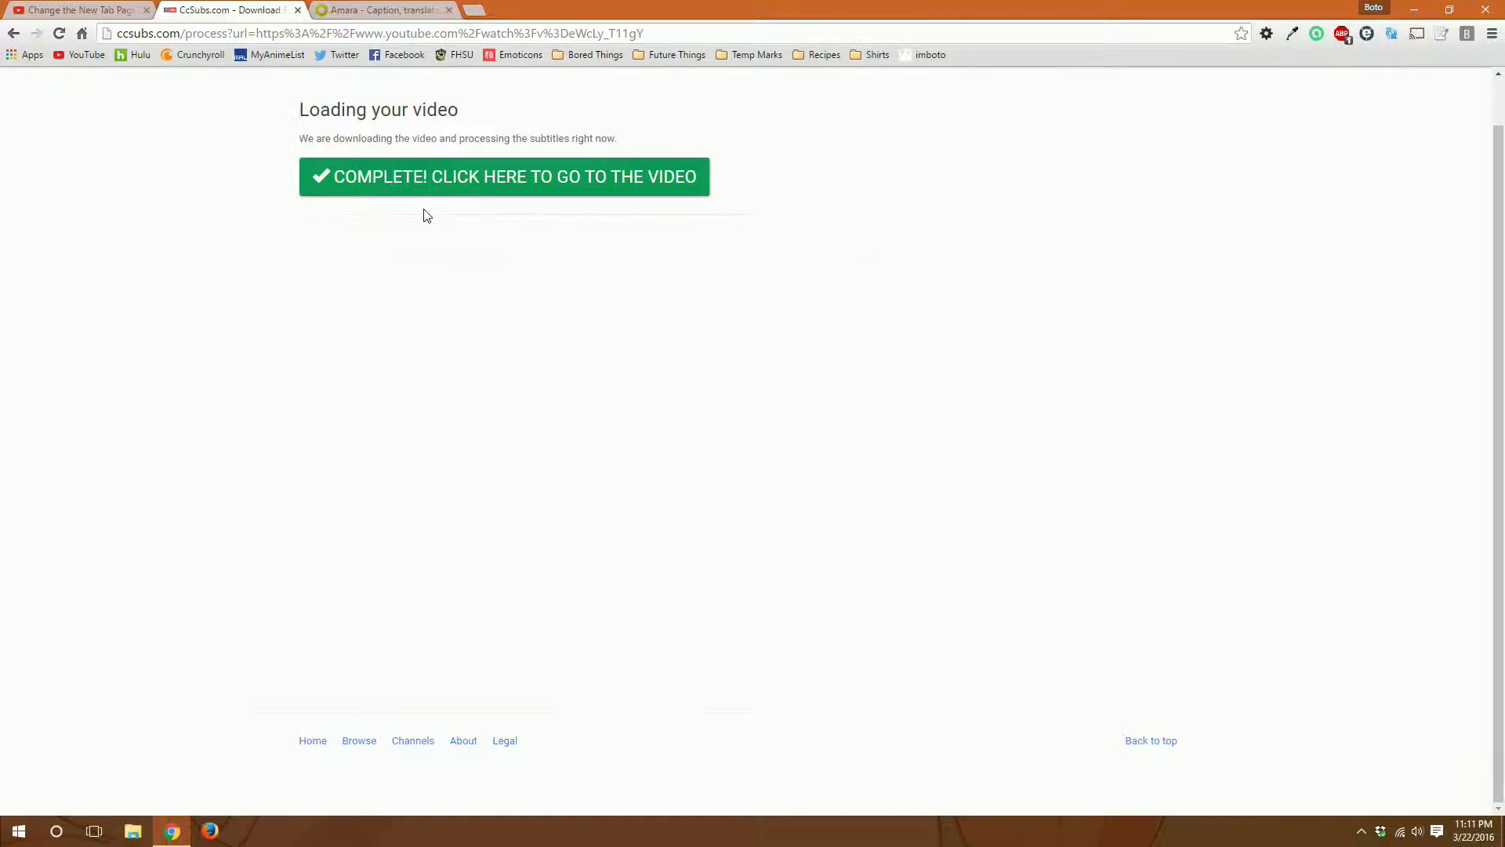
click(427, 184)
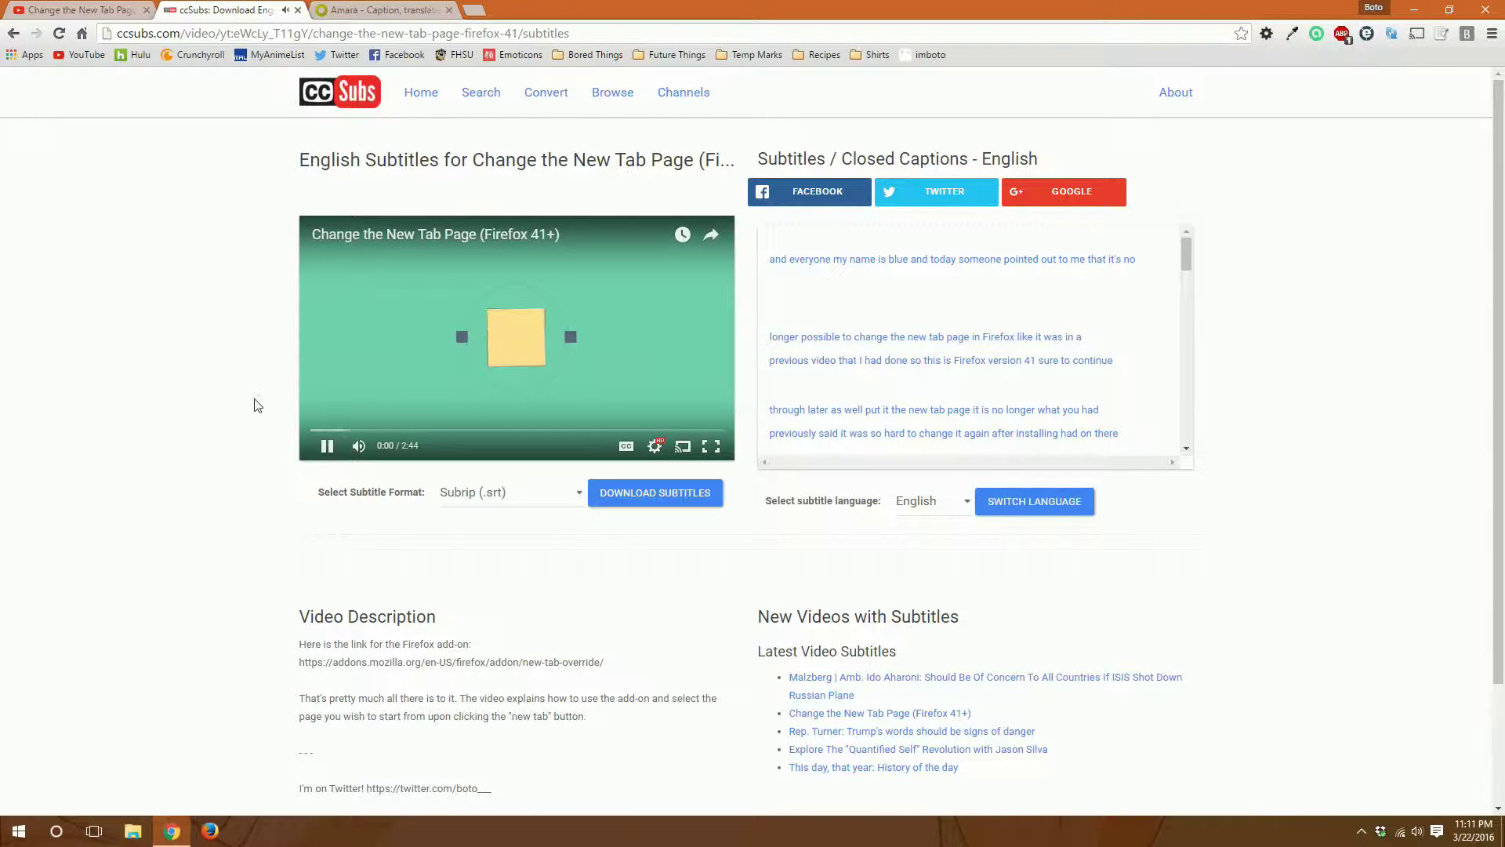
- Pause the video preview and scroll through the English caption text in the preview box
click(309, 430)
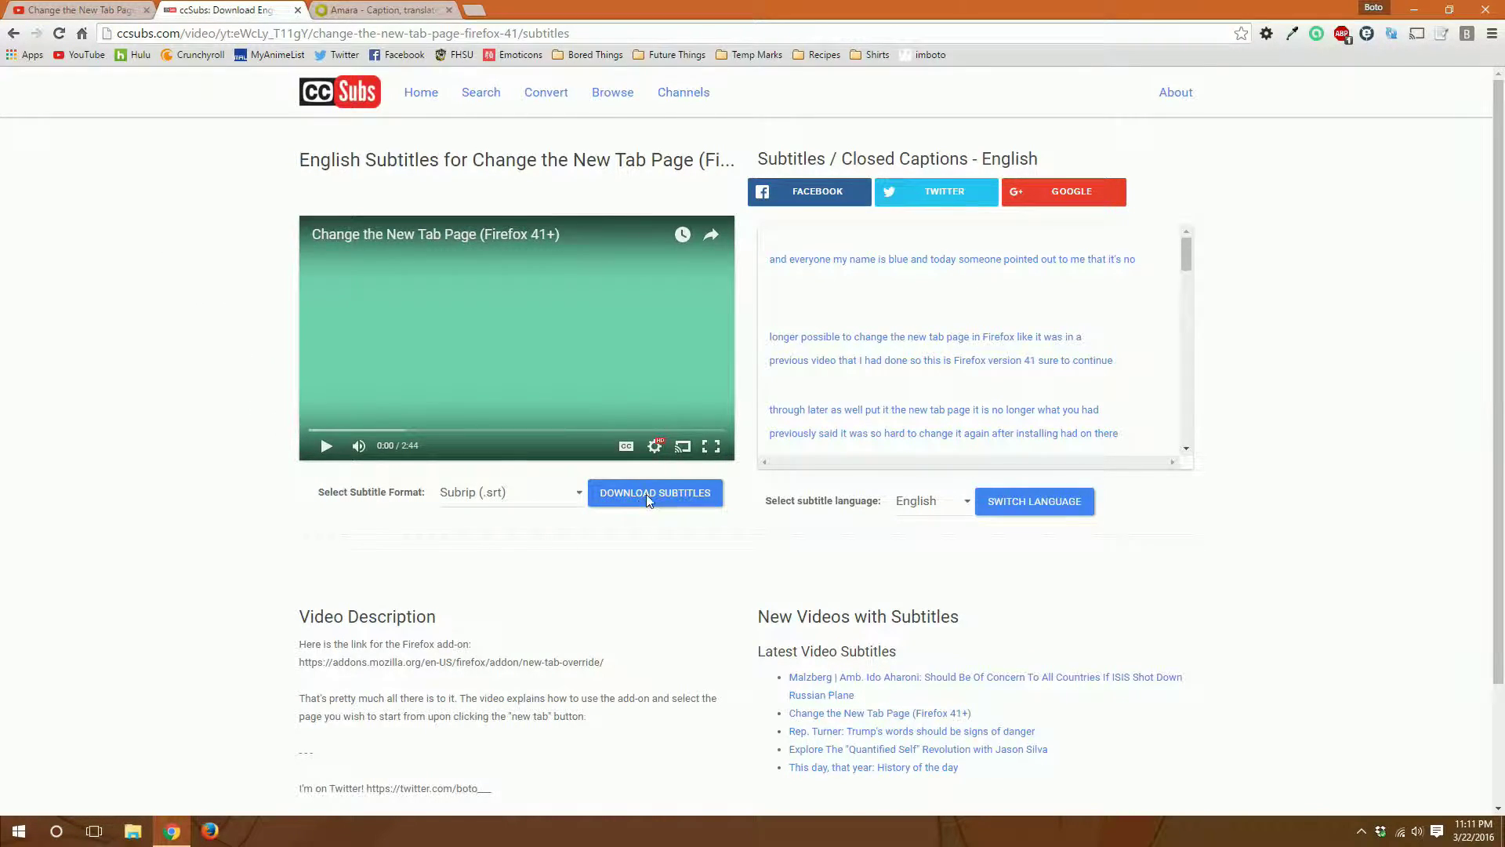
scroll(646, 500, down, 1)
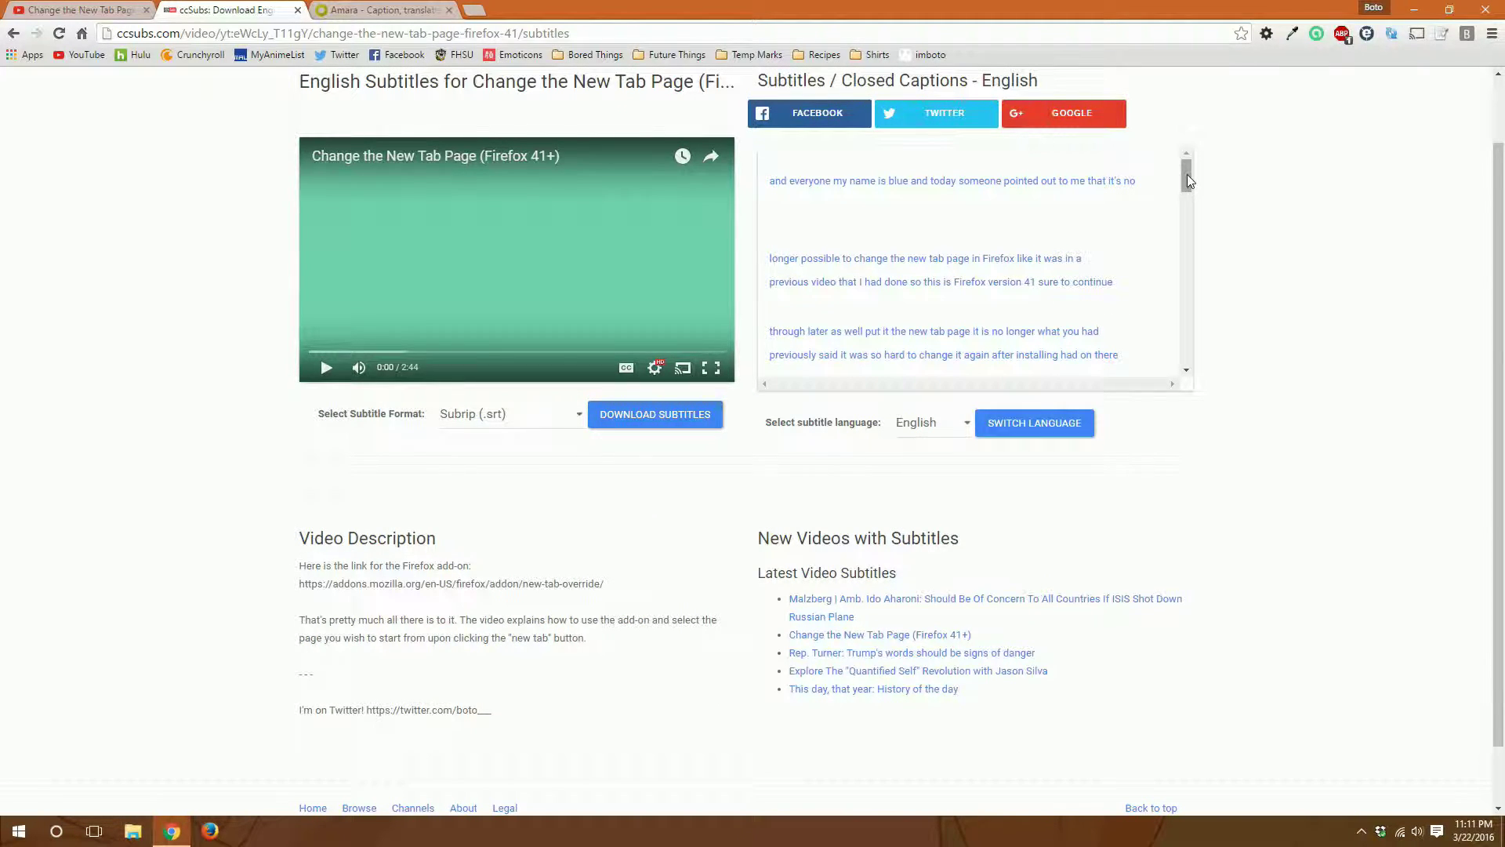
drag(1187, 174, 1181, 317)
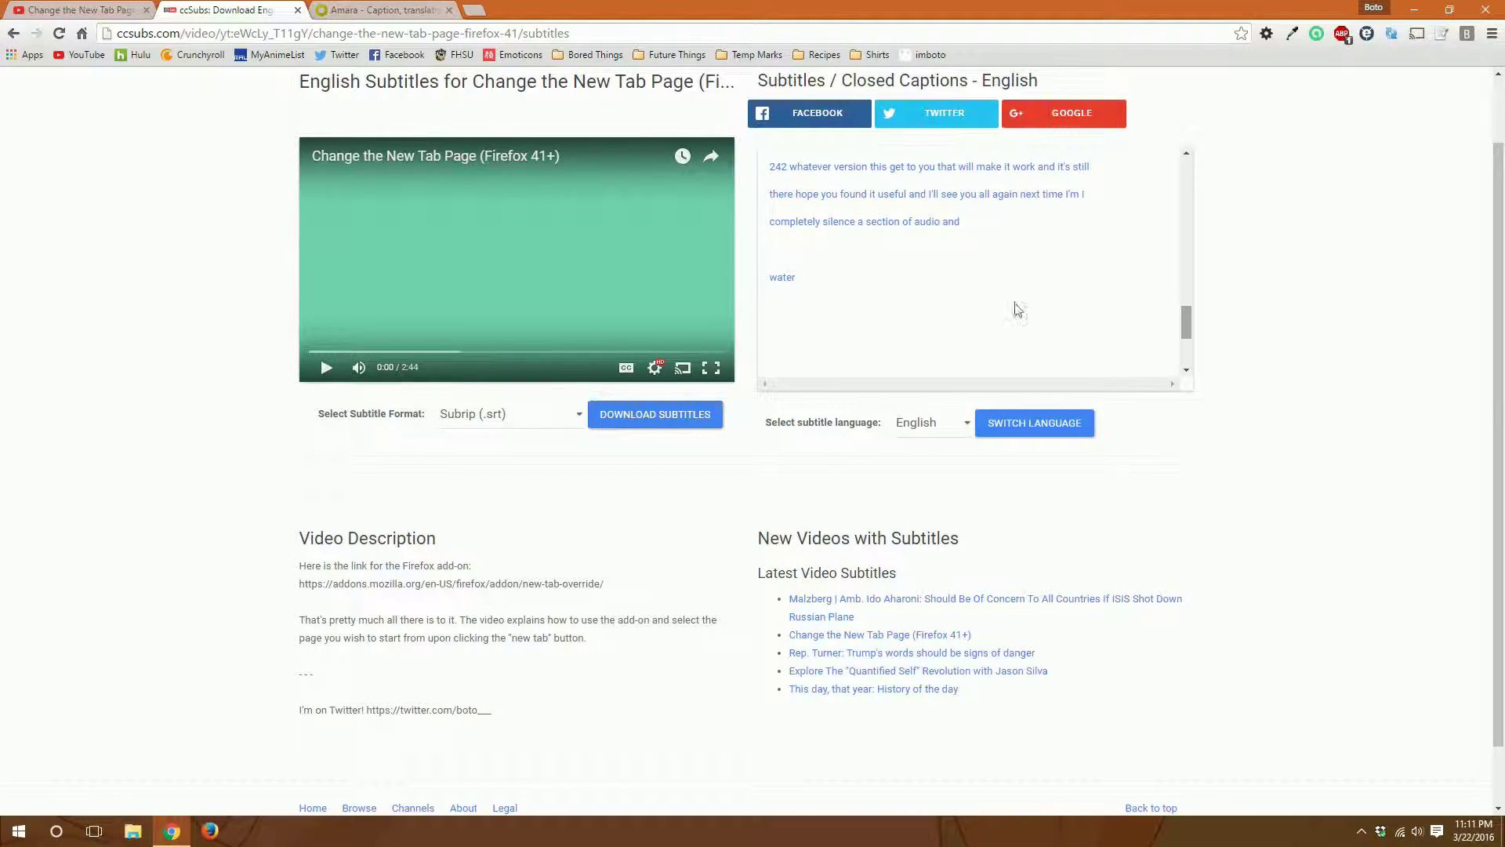
scroll(1176, 318, up, 15)
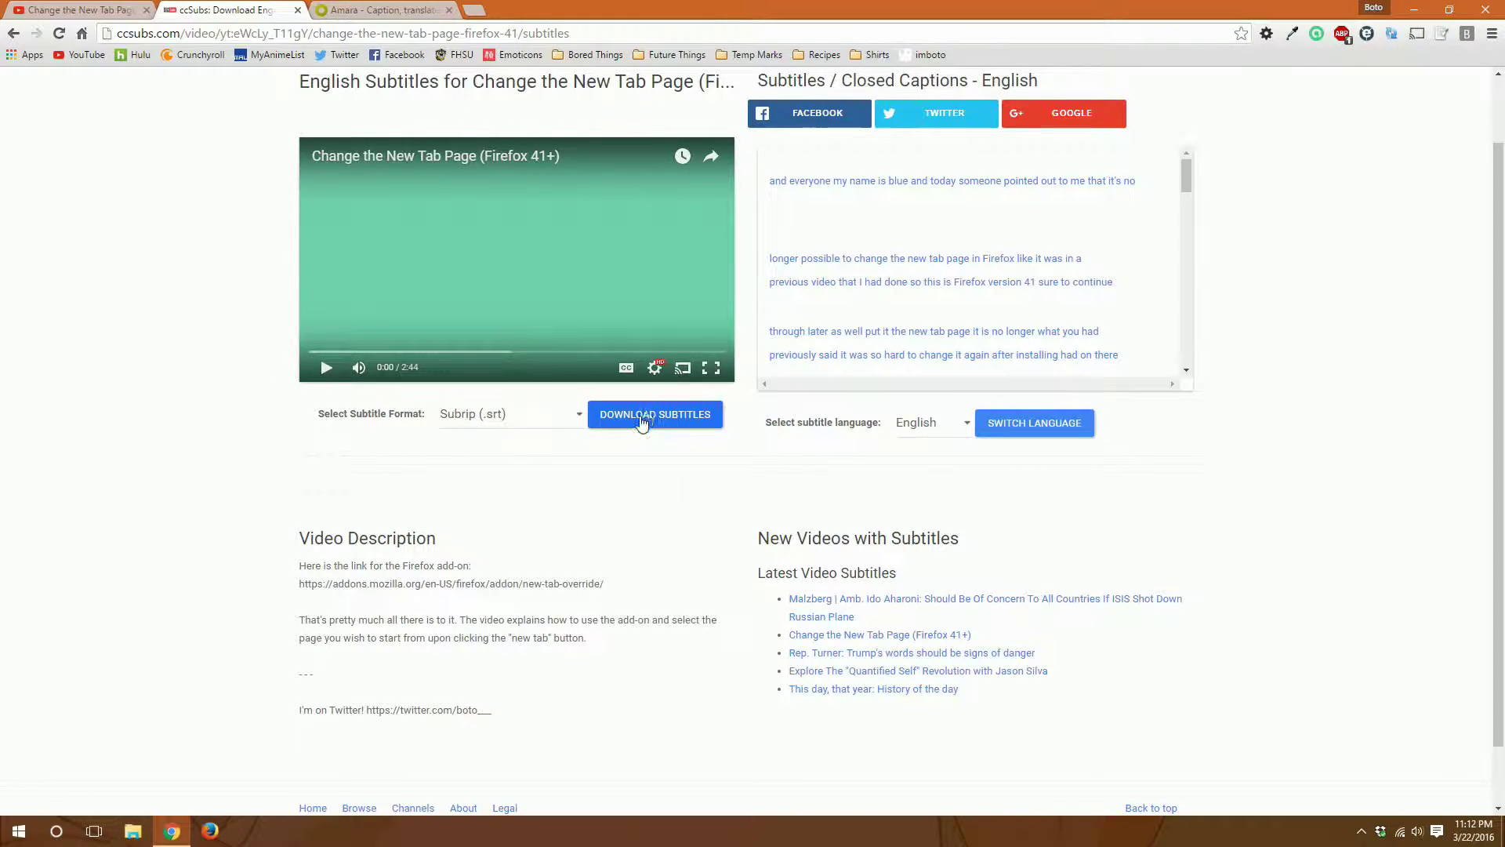
- Download the English subtitles in Subrip (.srt) format
click(580, 416)
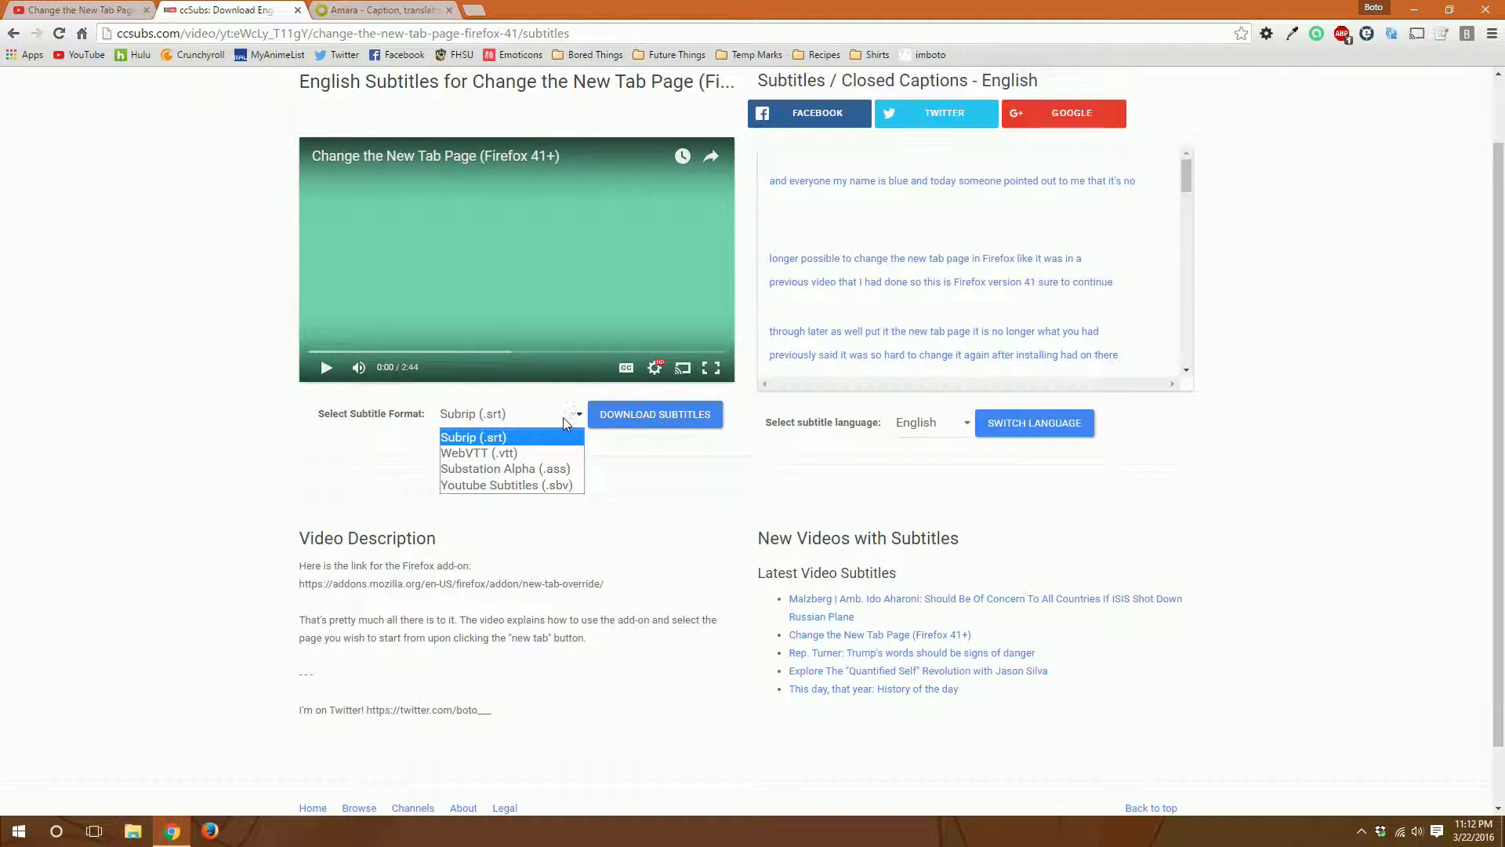
click(487, 444)
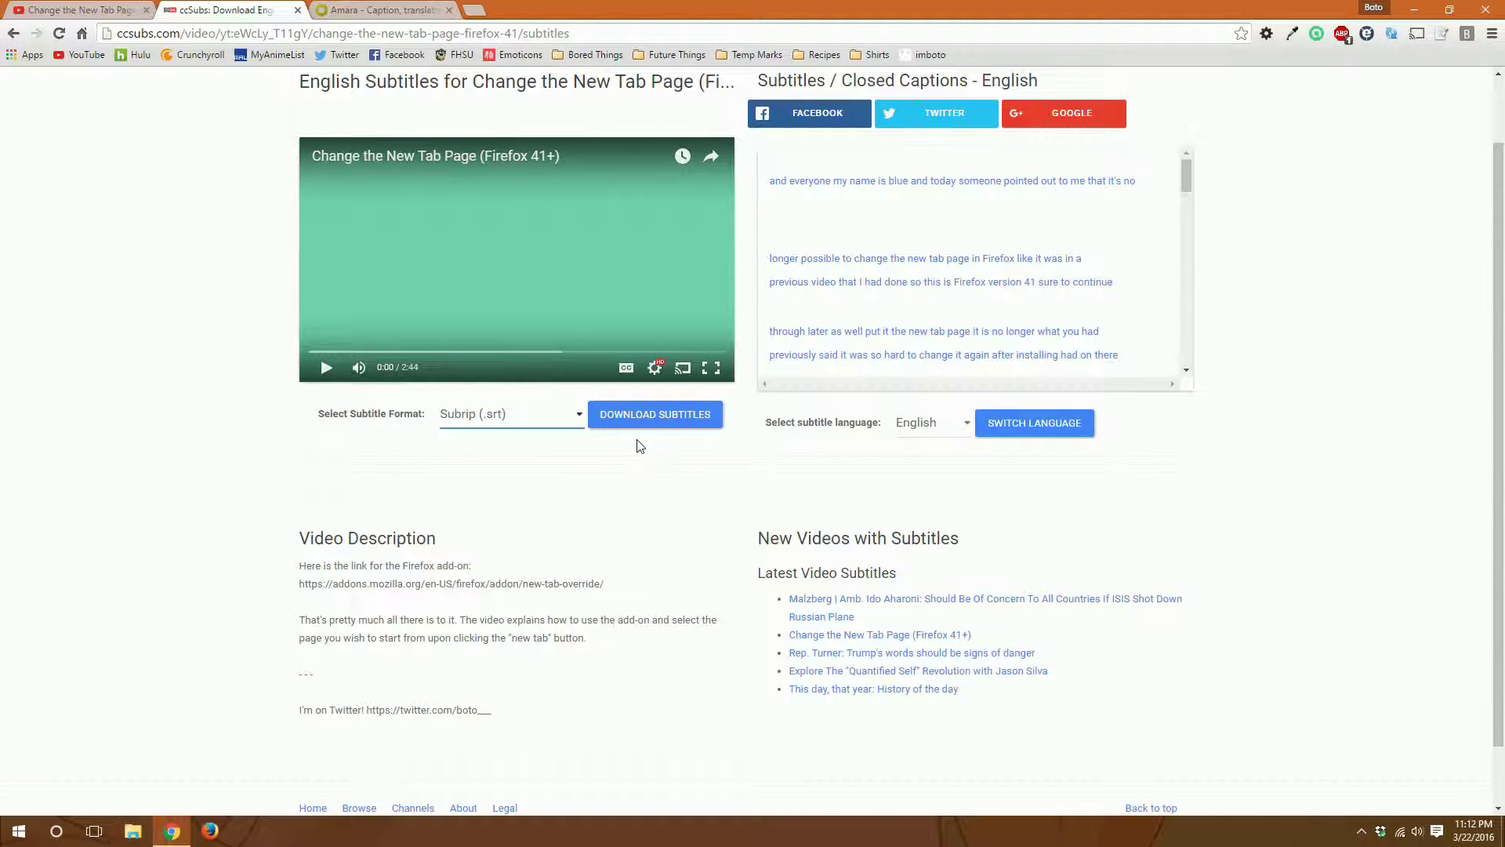
click(650, 421)
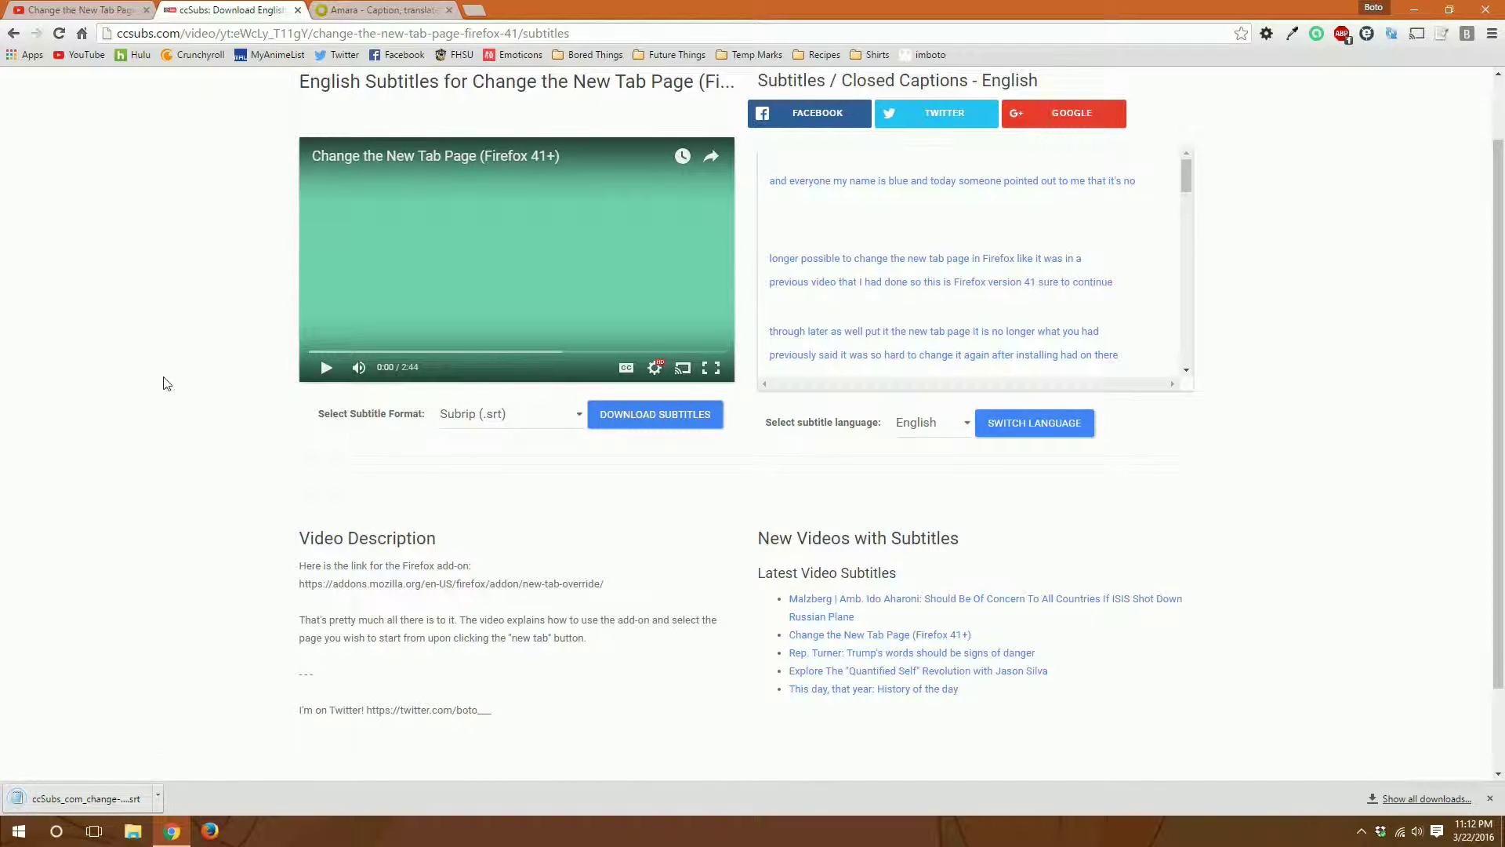
click(386, 11)
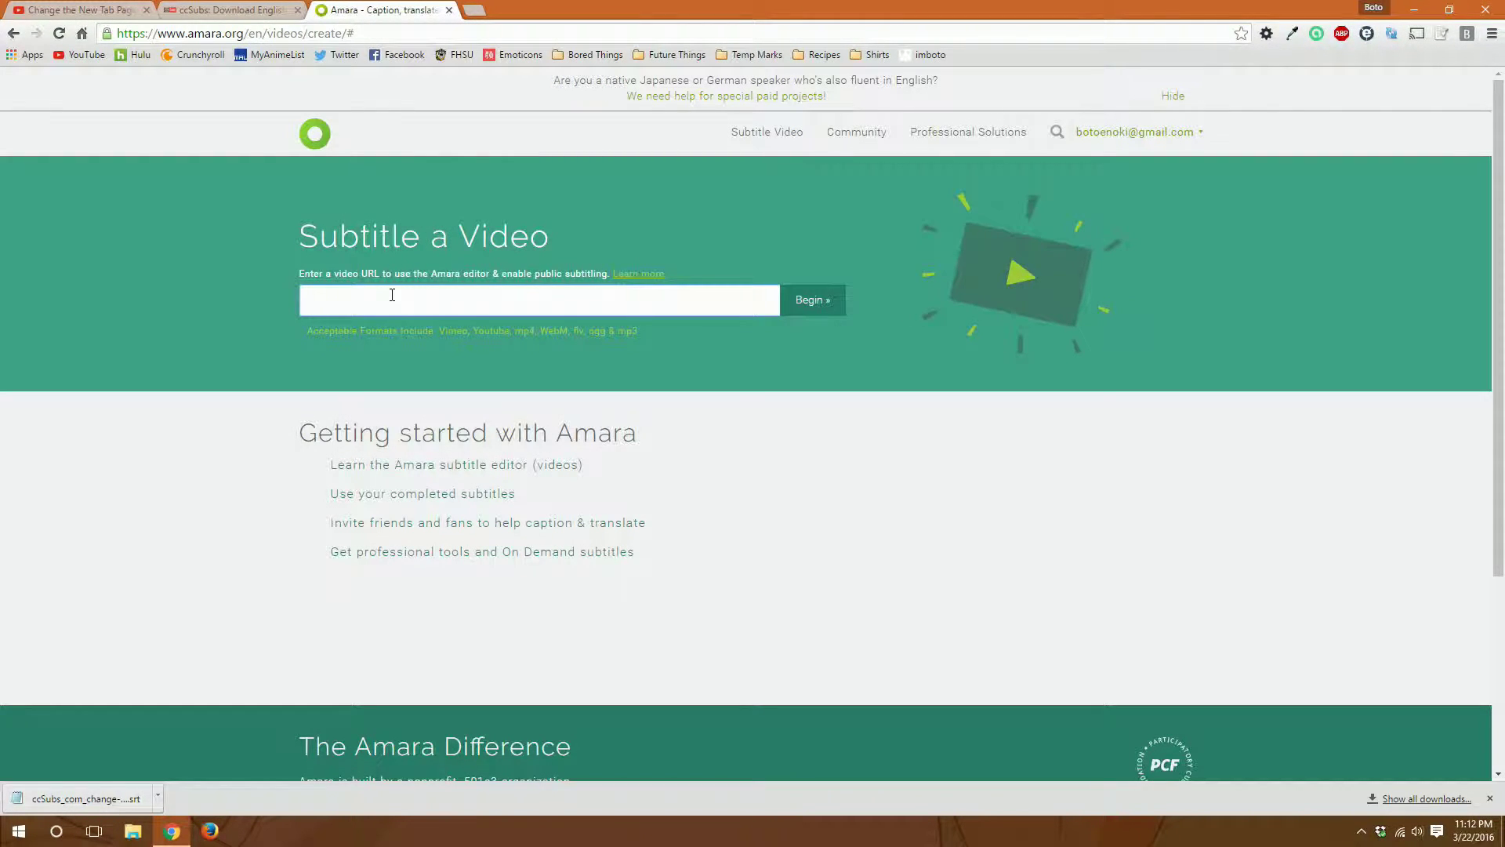
- Paste the video URL into Amara, begin a workspace, and add a new language
text(https://www.youtube.com/watch?v=eWcLy_T11gY)
click(836, 296)
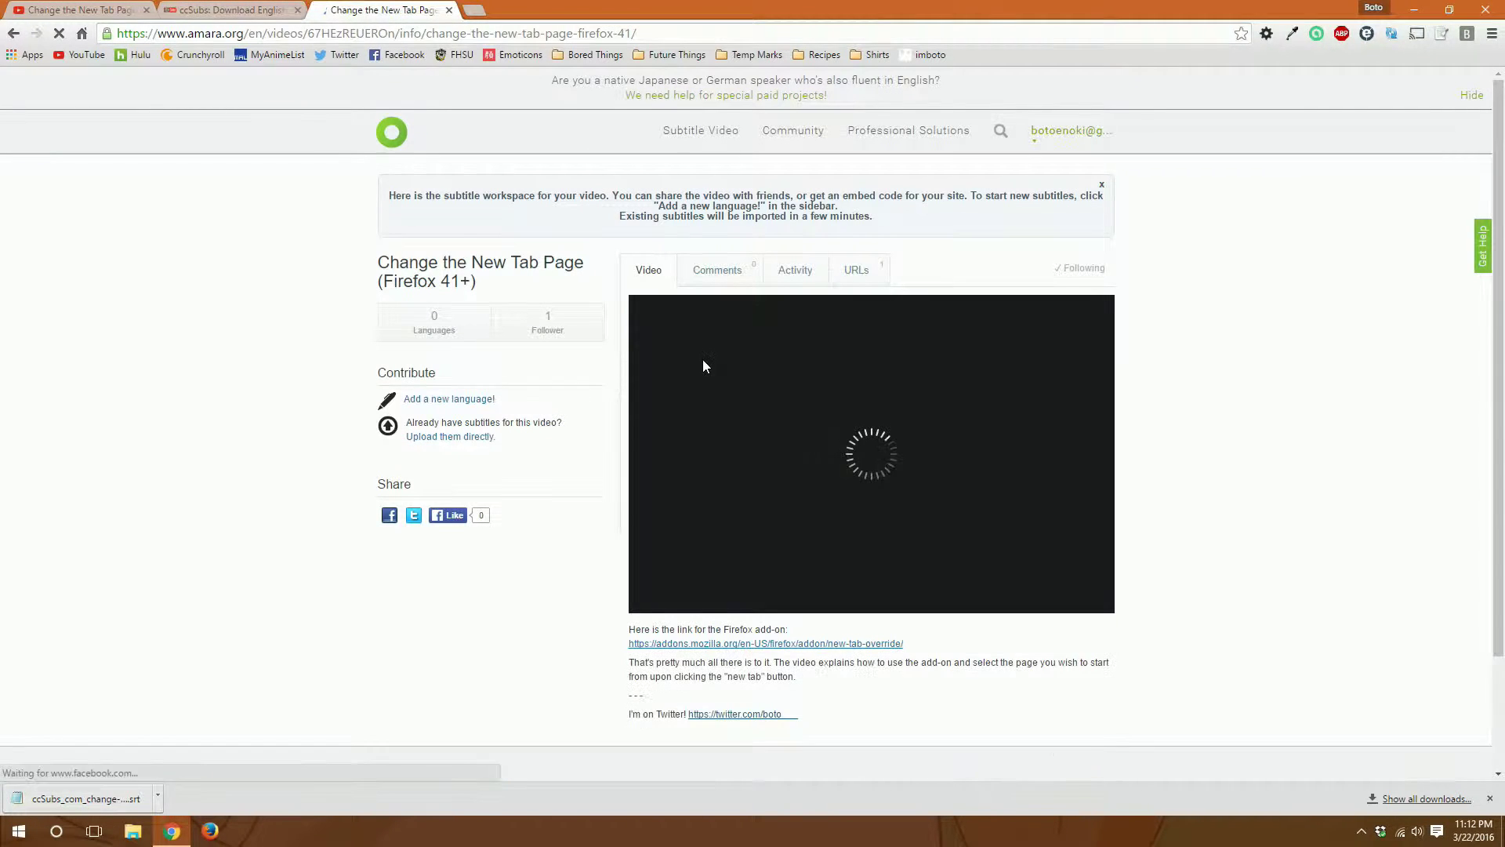
click(452, 402)
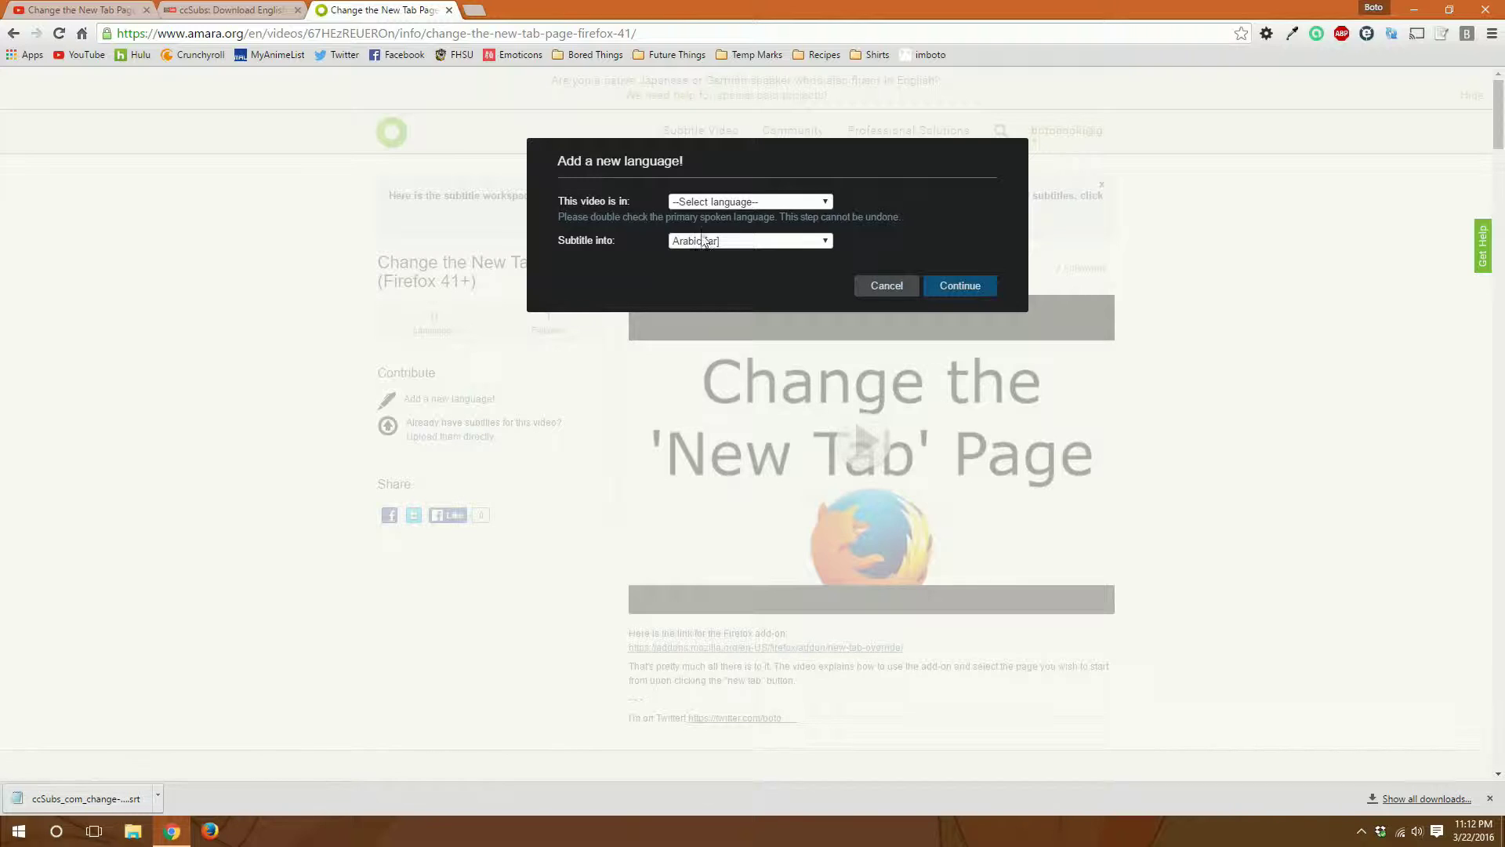
- Set both the video language and subtitle language to English [en] and confirm
click(715, 201)
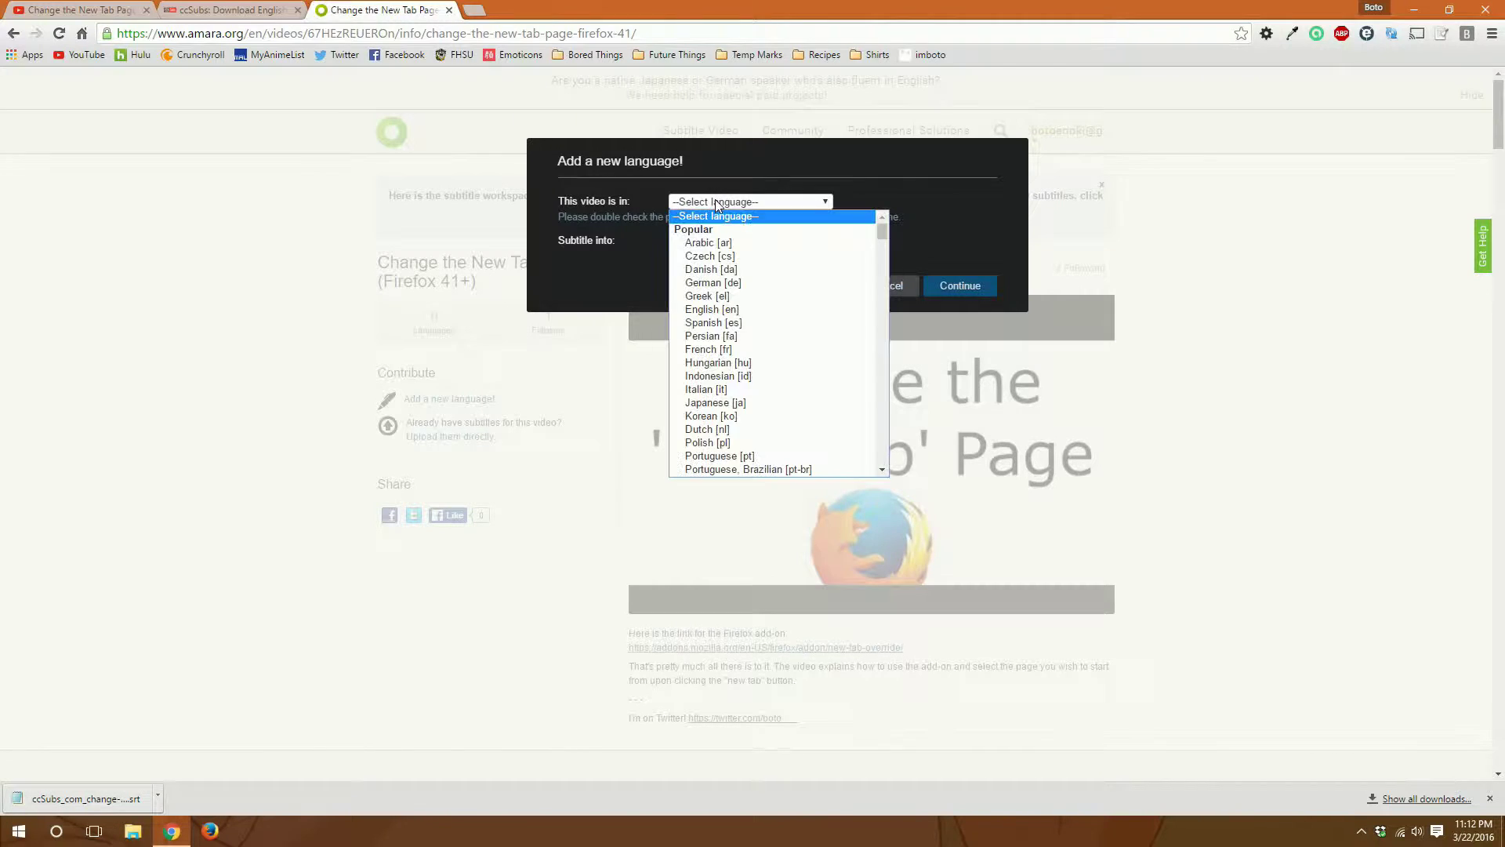
click(705, 307)
click(698, 242)
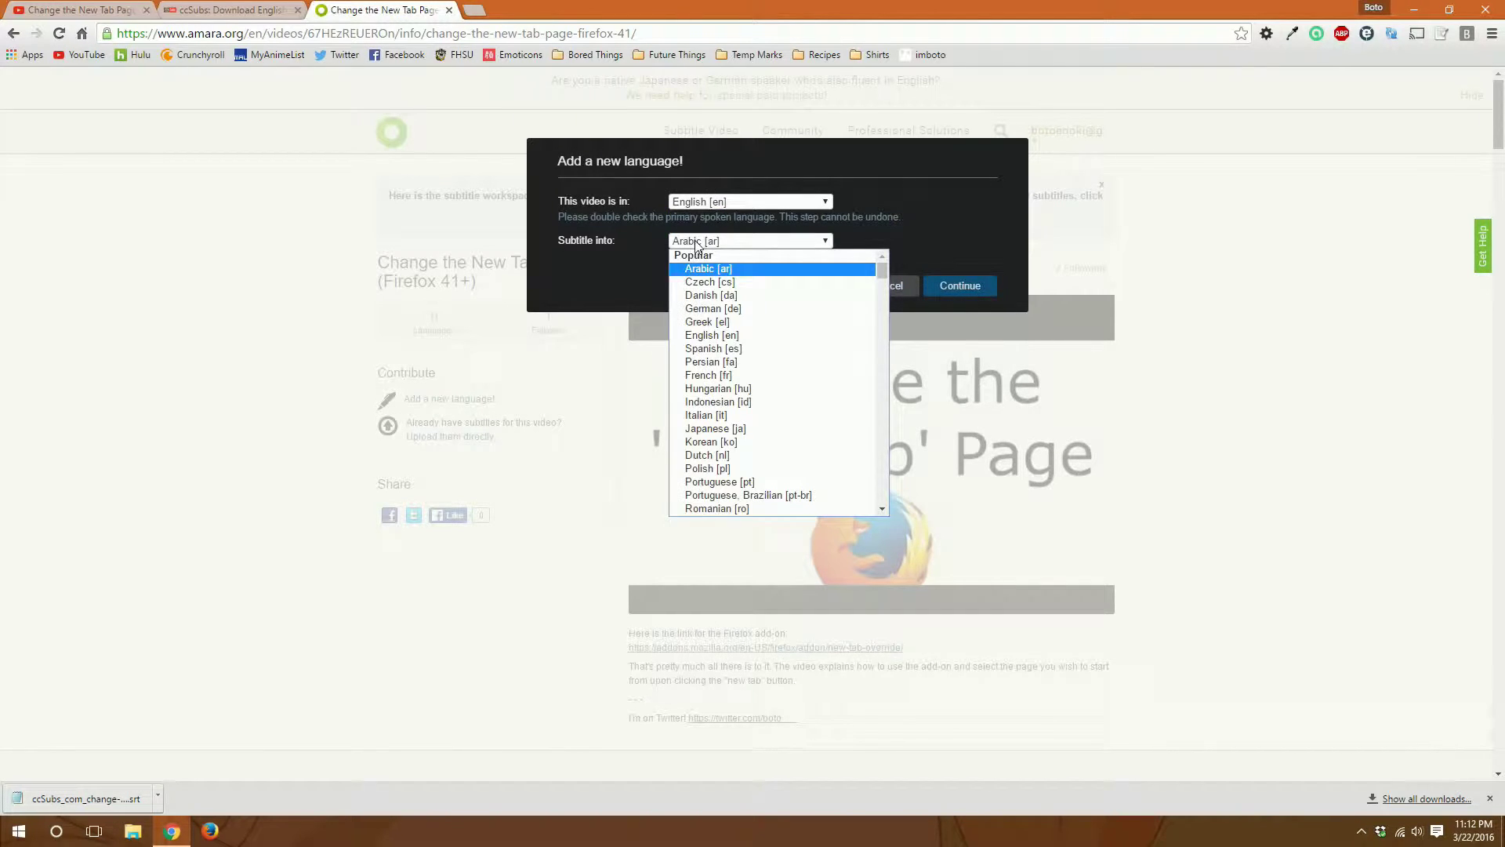
click(731, 335)
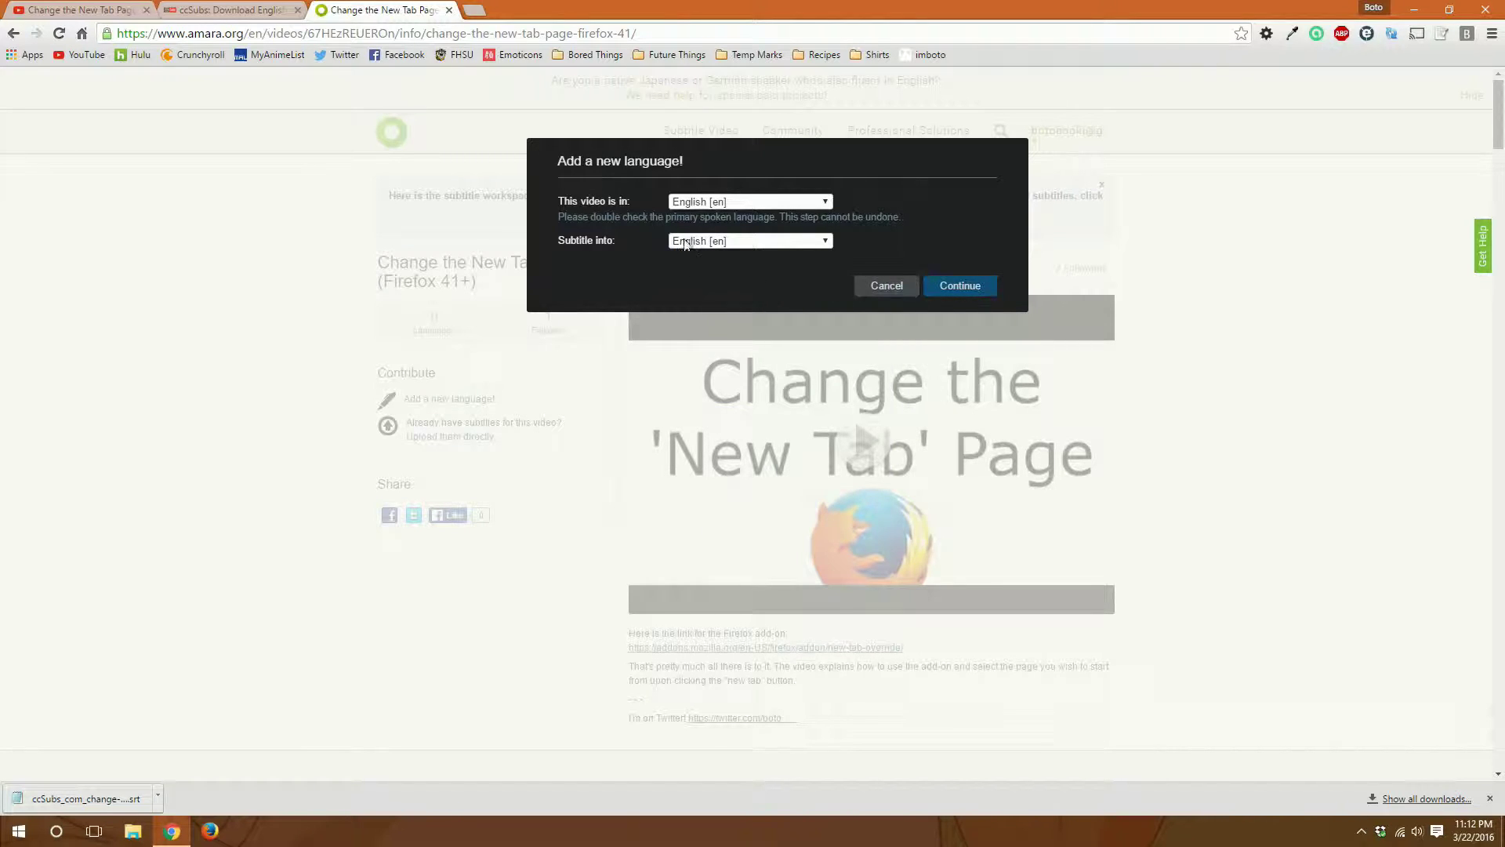
click(970, 289)
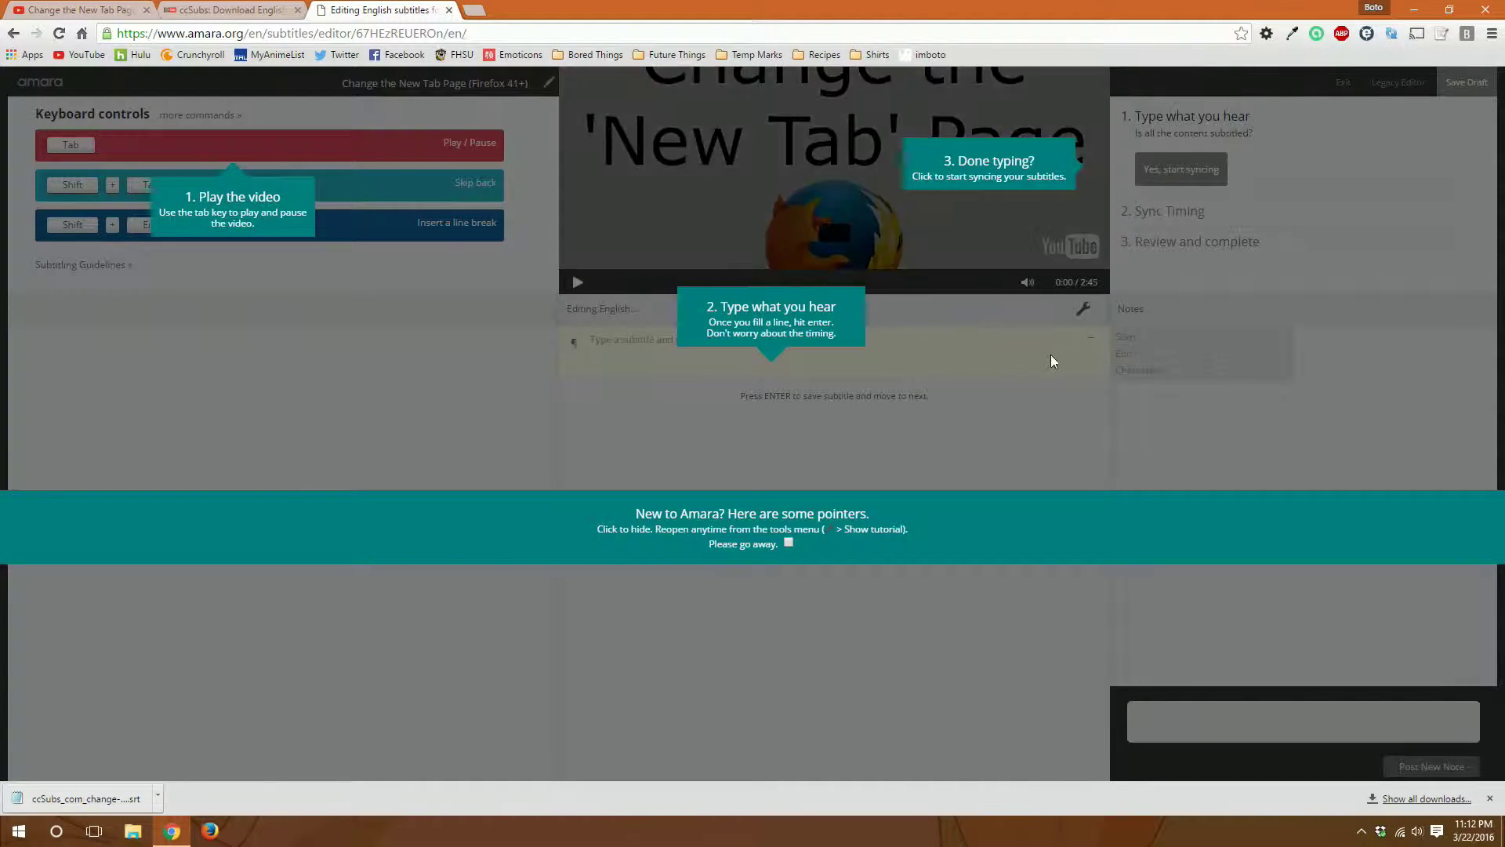
- Dismiss the tutorial tips and choose Upload subtitles from the wrench menu to browse for a file
click(1001, 426)
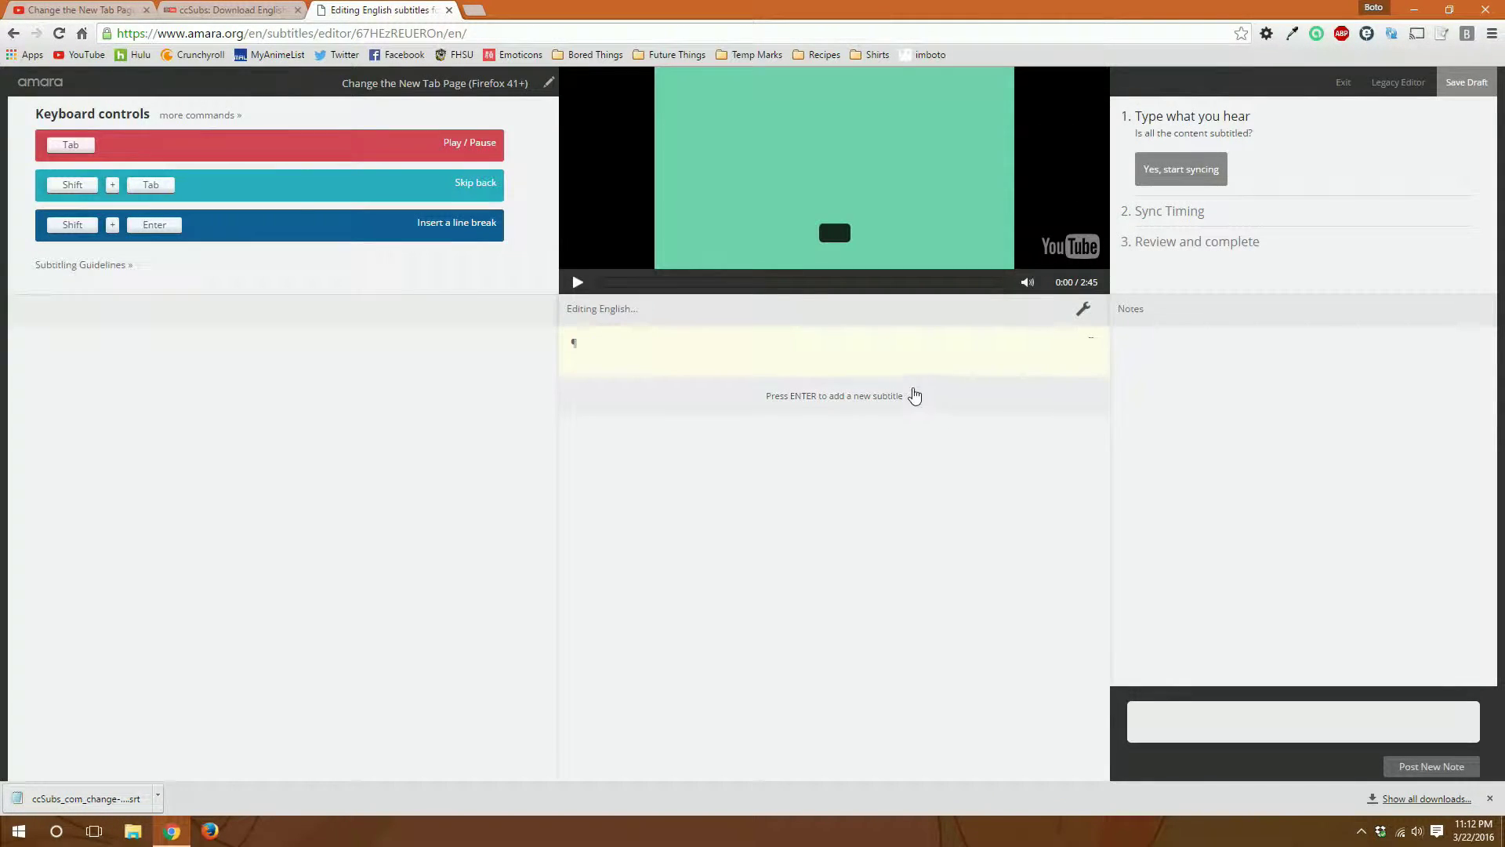
click(755, 359)
mouse_move(1083, 309)
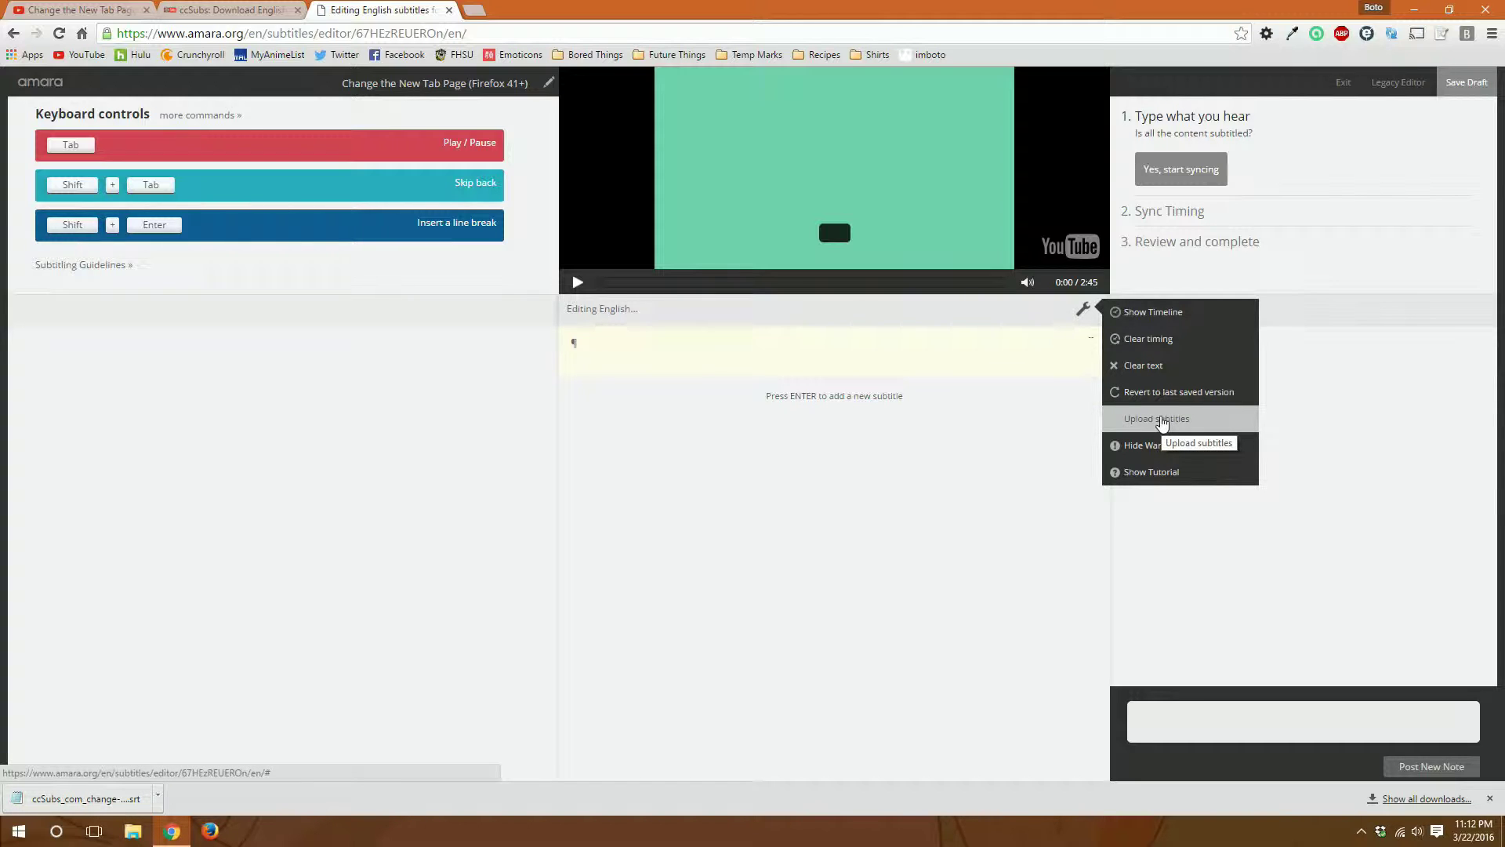
click(1162, 420)
click(603, 324)
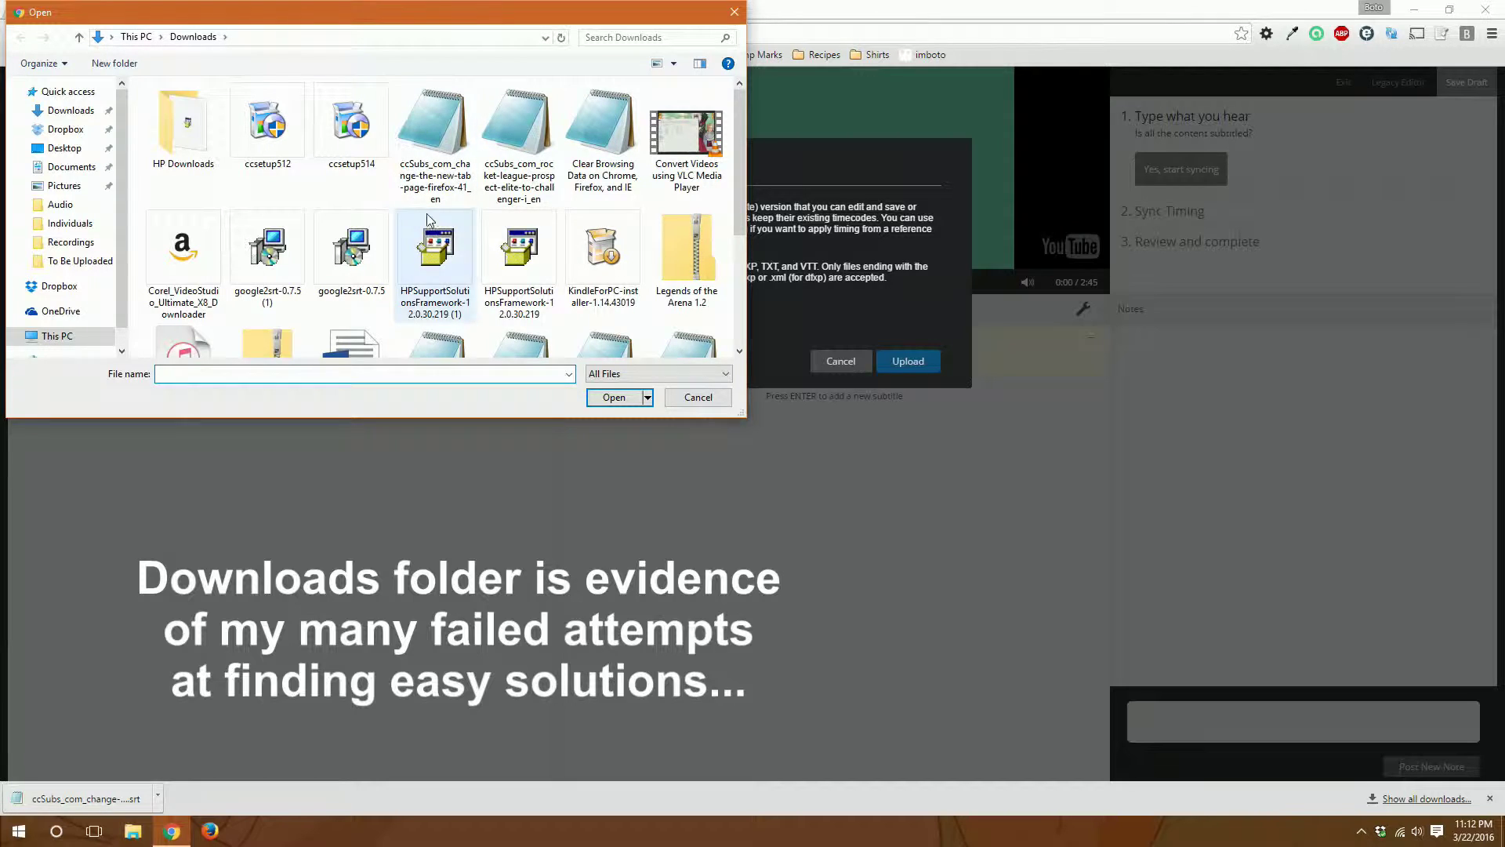
- Upload the ccSubs_com_change-the-new-tab-page-firefox-41_en .srt file from Downloads into Amara
click(447, 181)
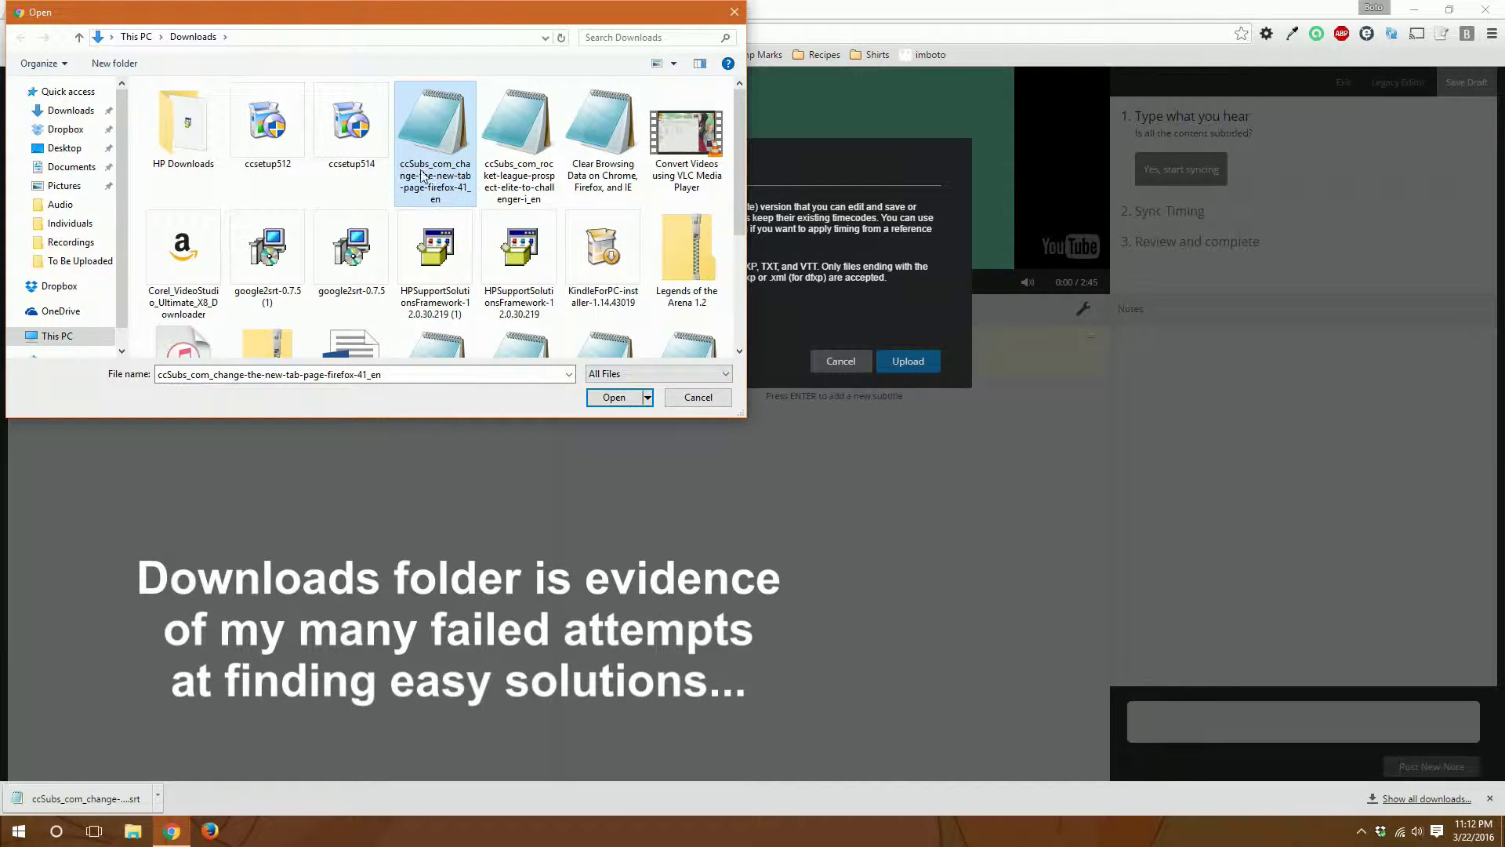
click(616, 397)
click(910, 360)
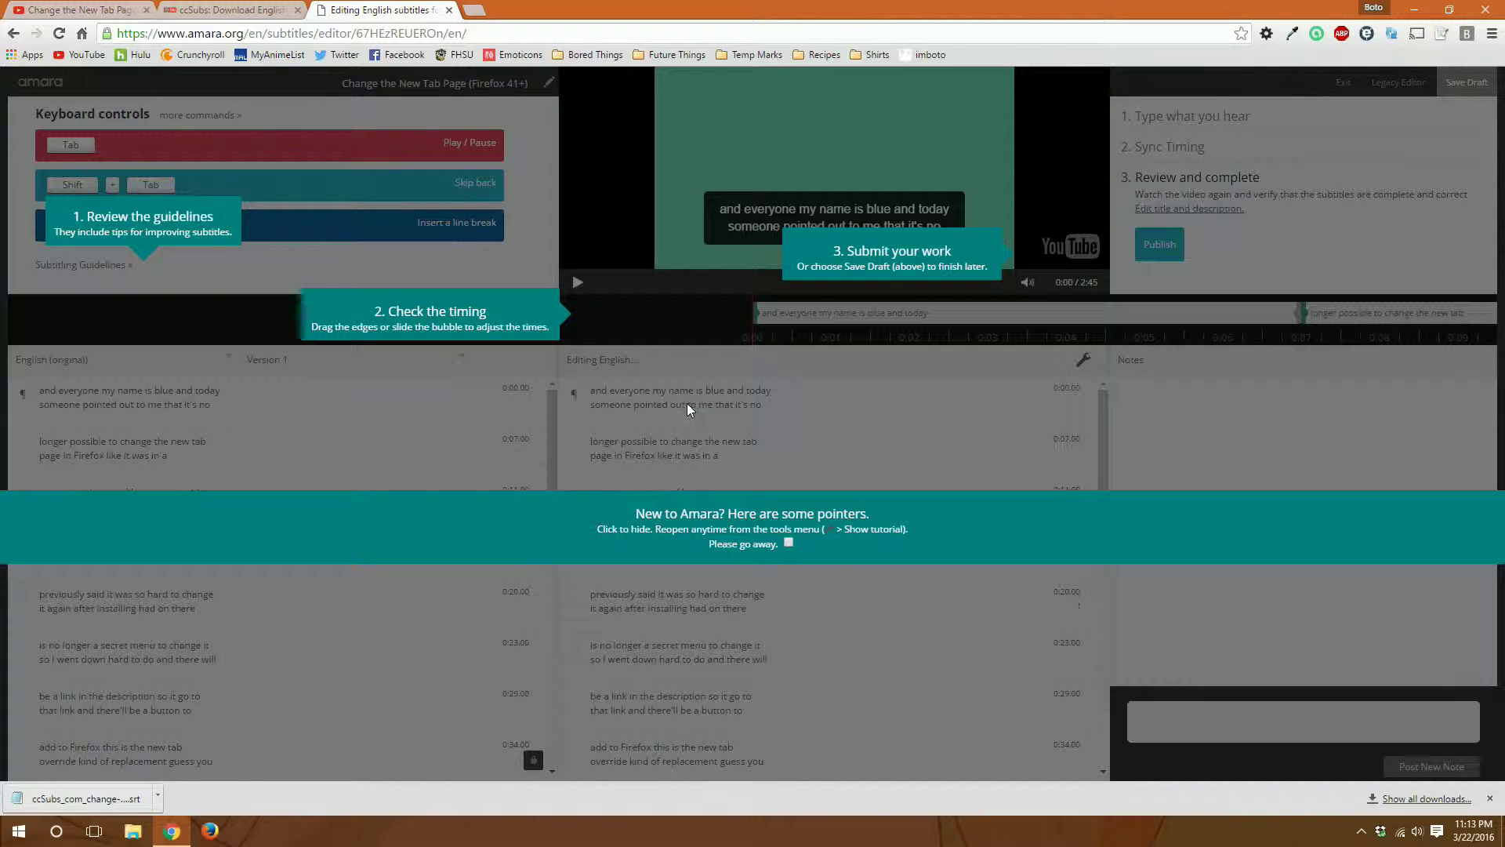
- Hide the tutorial pointers permanently and review the imported subtitle lines through 2:15
click(788, 544)
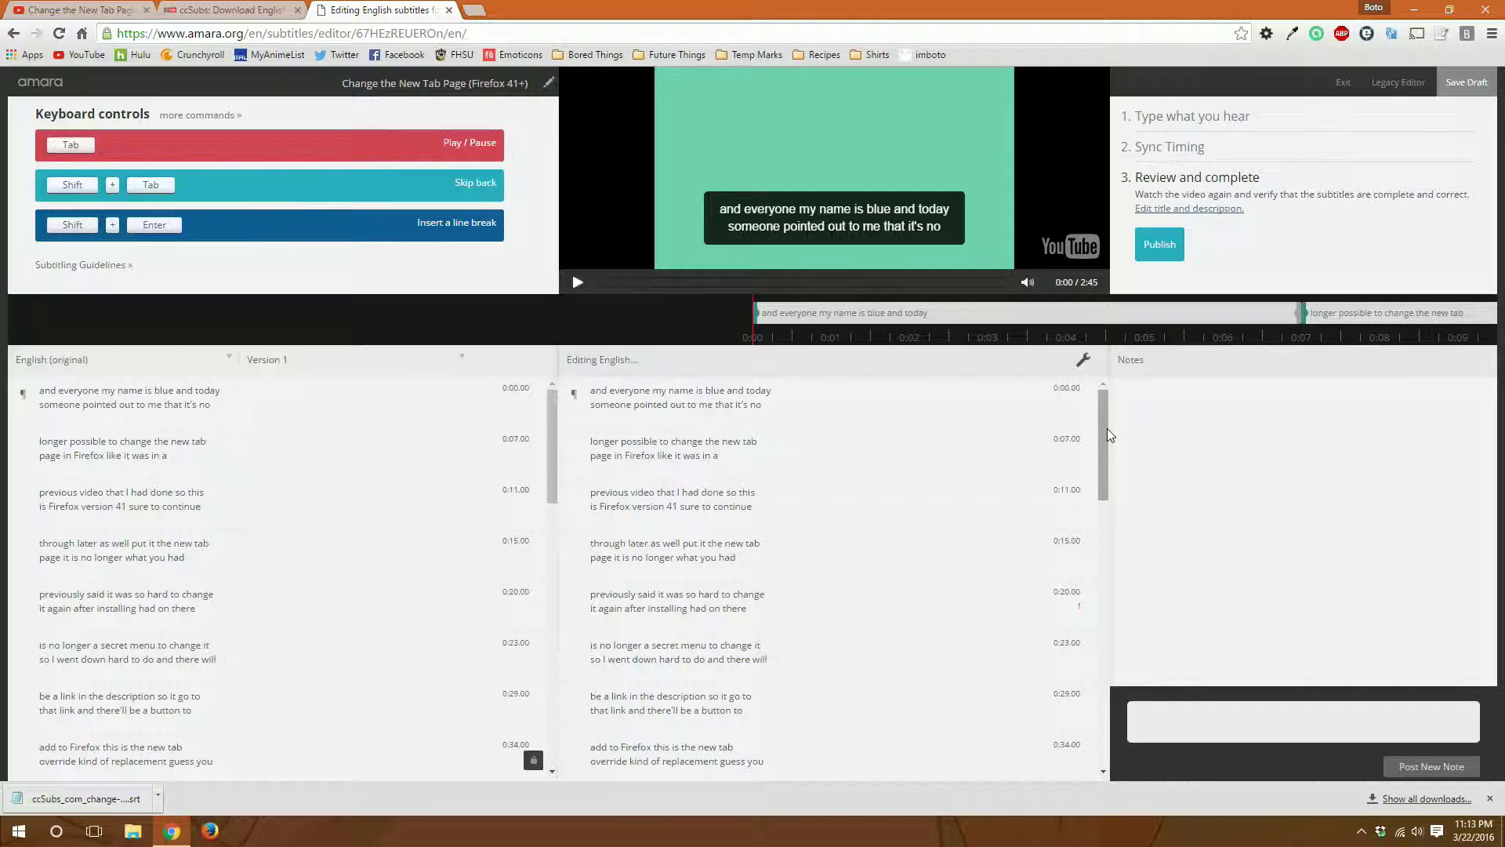
drag(1106, 428, 1096, 395)
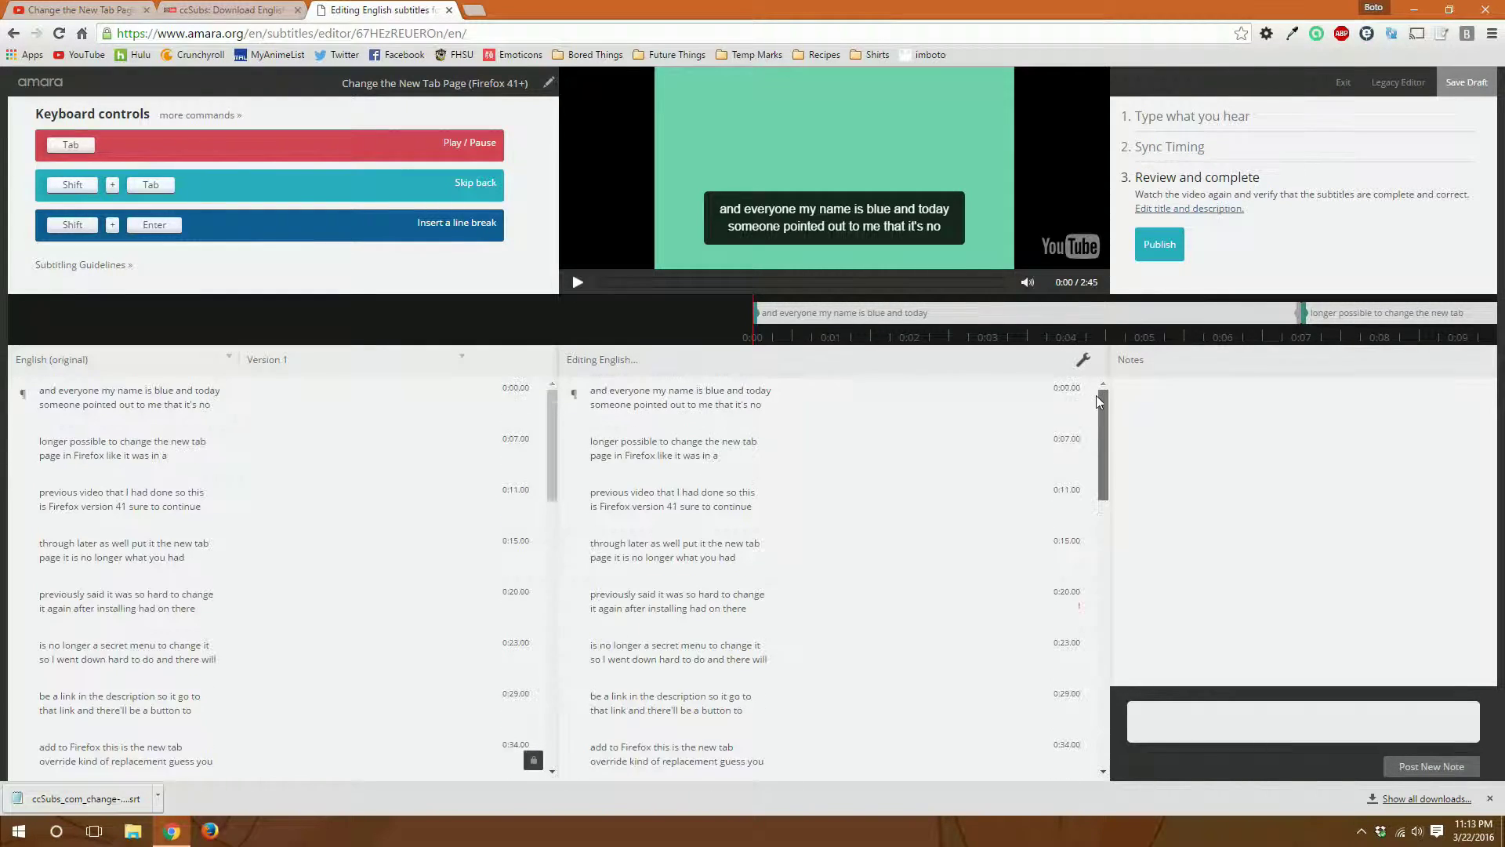